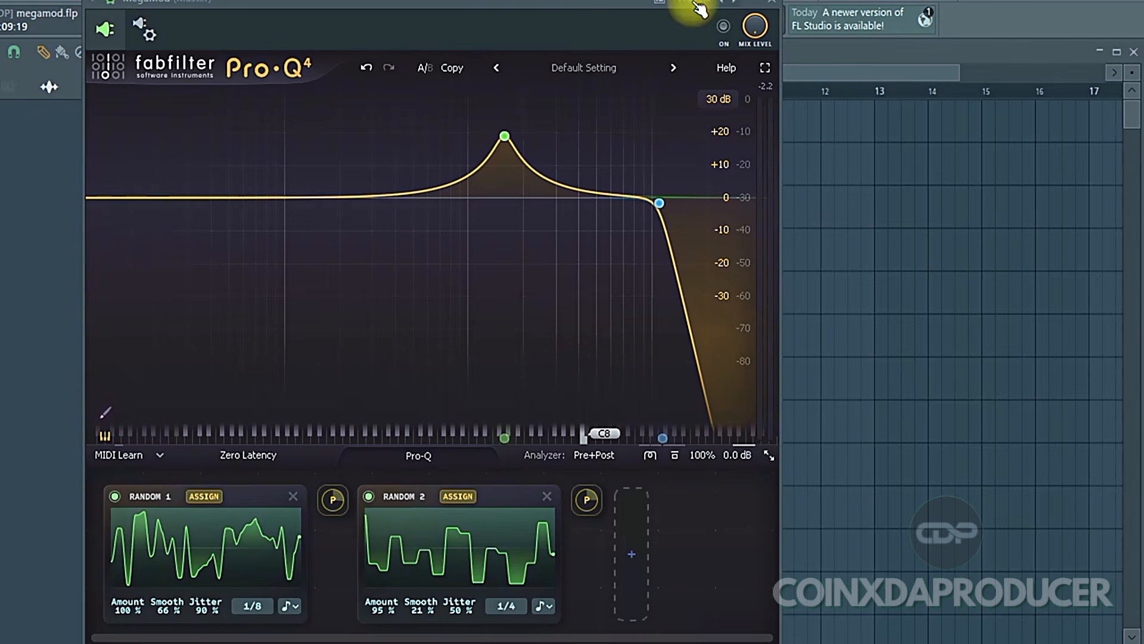
left_click(723, 26)
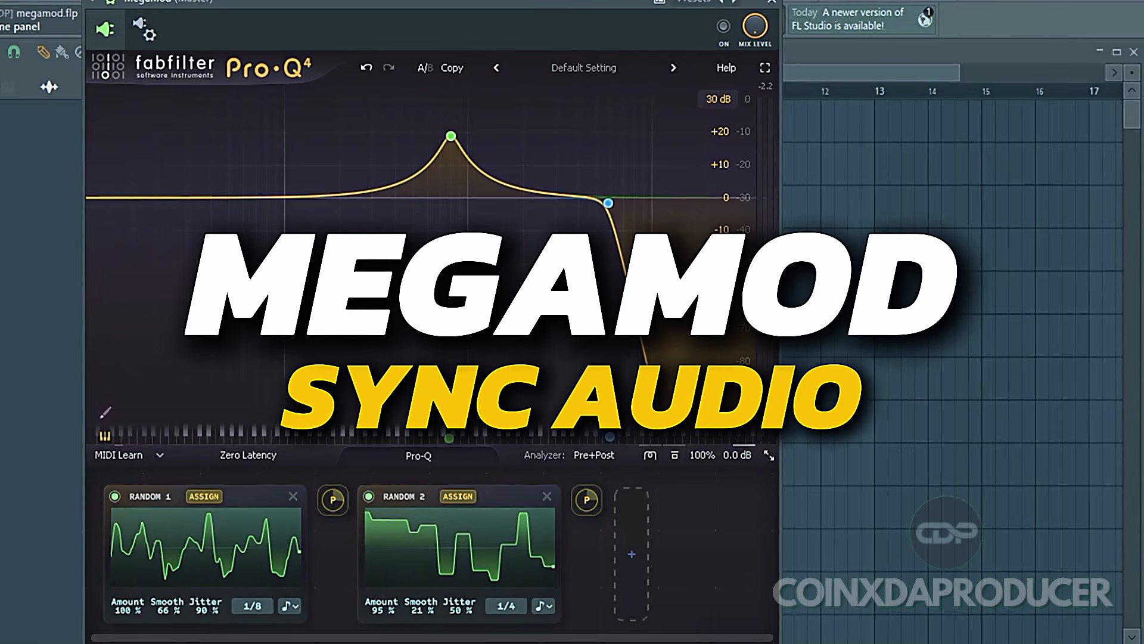
left_click(112, 3)
left_click_drag(231, 5, 205, 0)
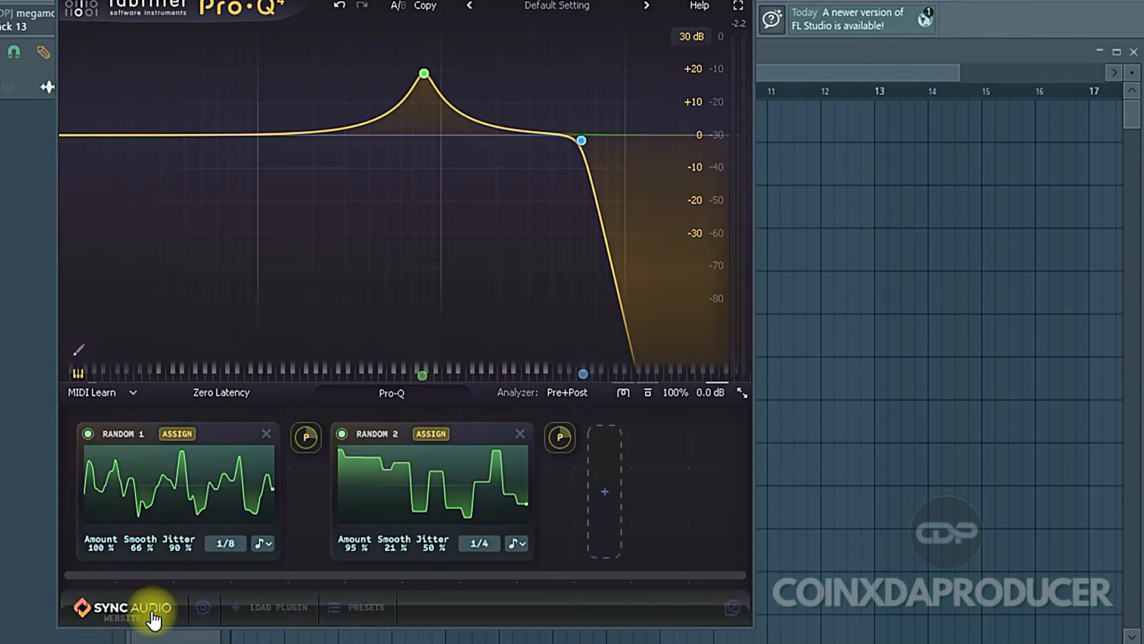
mouse_move(606, 206)
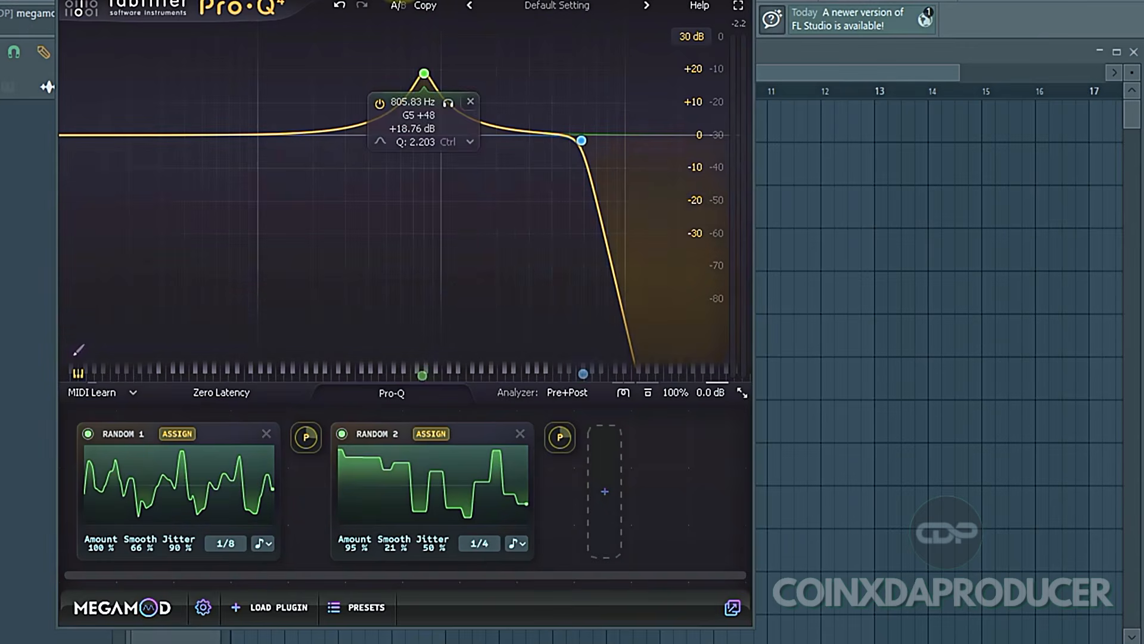
left_click_drag(394, 0, 400, 34)
- Open the 80s Theatre instrument from the channel rack to view its FLEX preset, and close it again
left_click(298, 19)
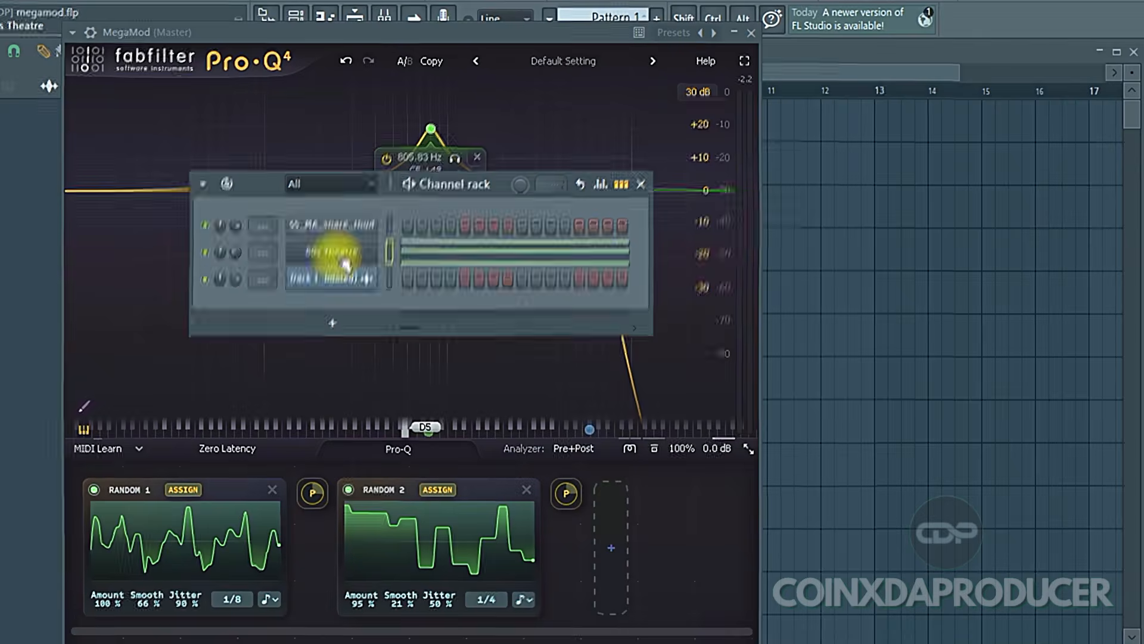
left_click(345, 262)
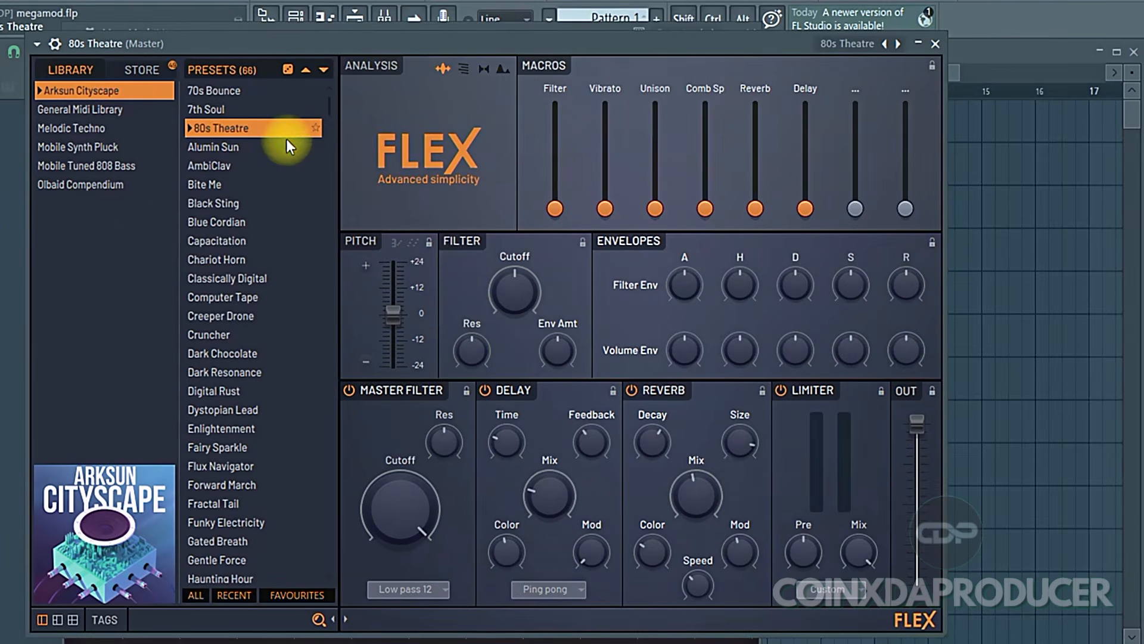
left_click(936, 44)
left_click(423, 350)
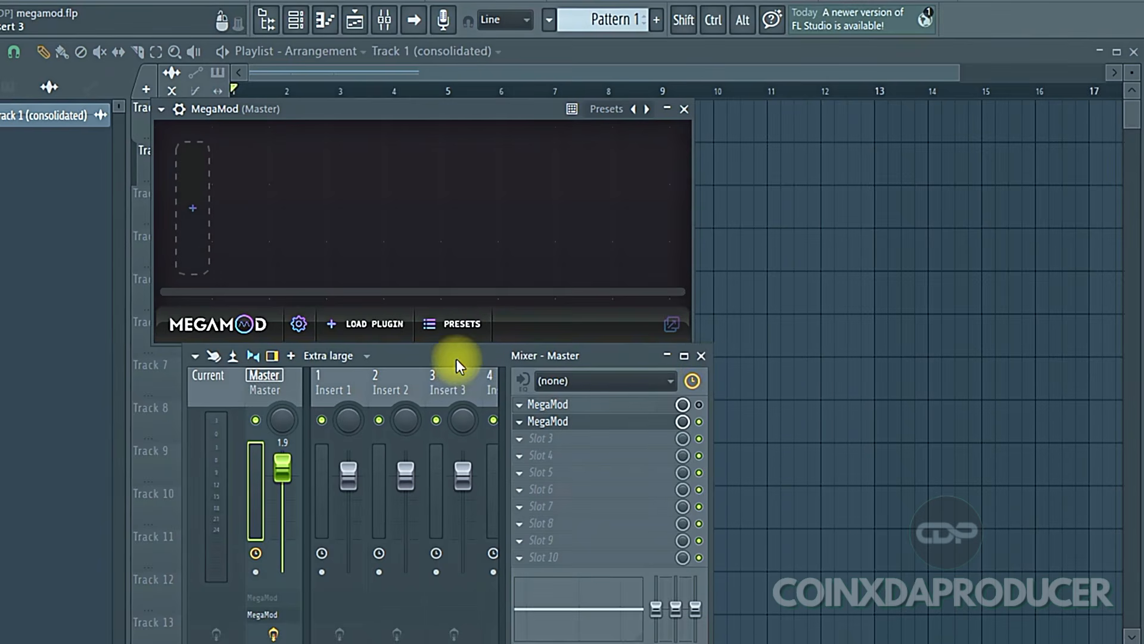
- Move the mixer clear of the empty MegaMod window and browse MegaMod's list of loadable plugins without choosing one
left_click_drag(454, 360, 455, 416)
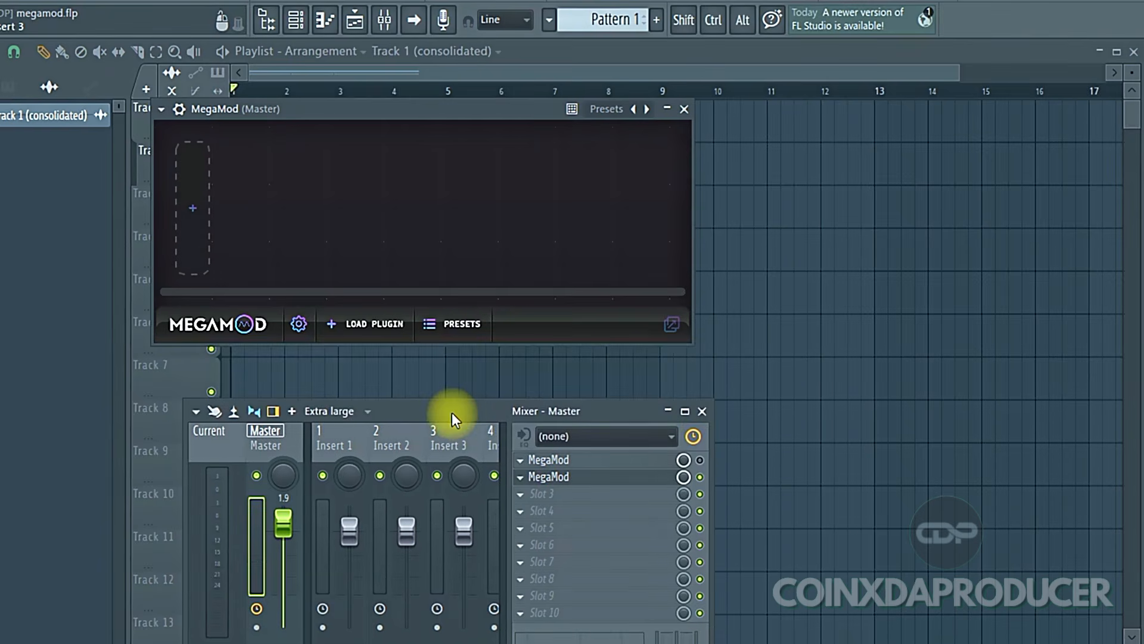
left_click(363, 329)
scroll(253, 136, "down", 20)
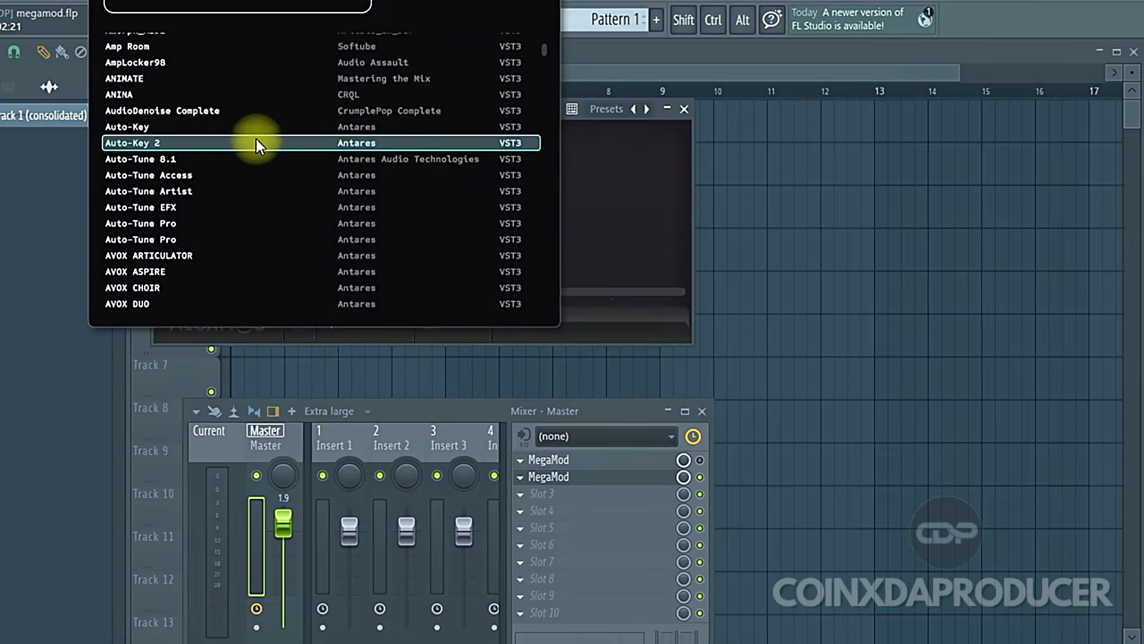
left_click(588, 178)
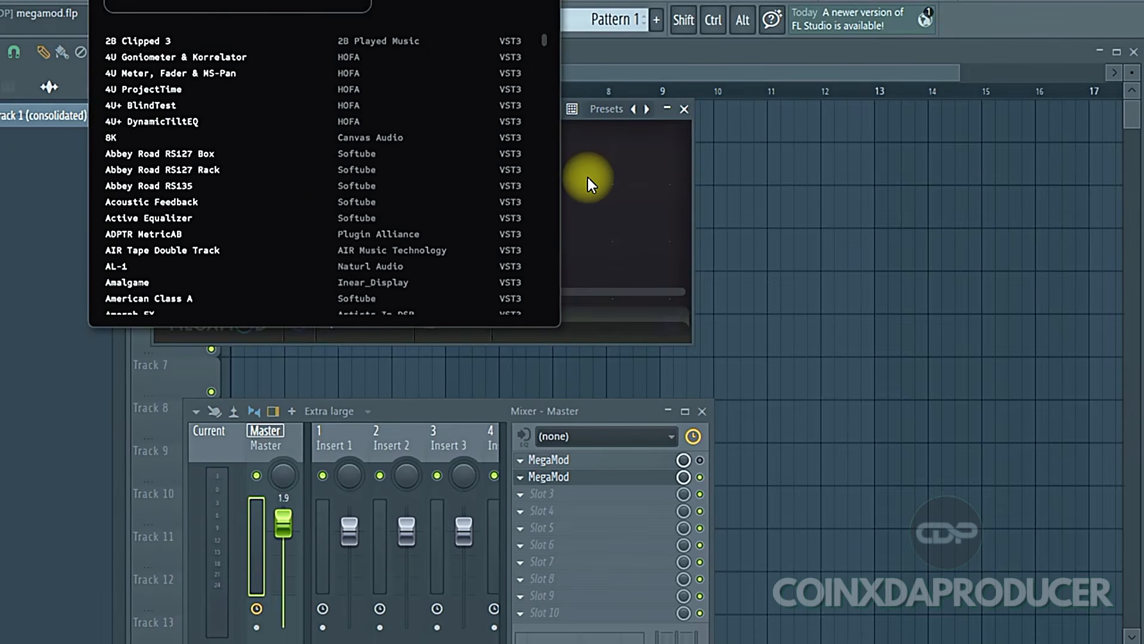
left_click(609, 189)
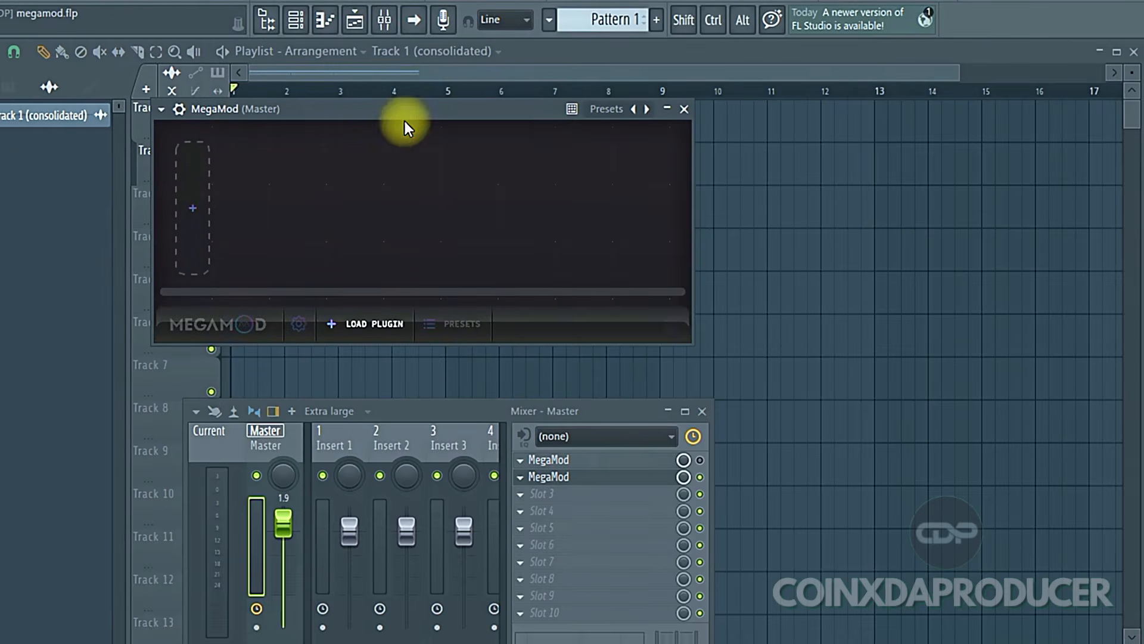
- Open MegaMod's settings and view the plugin scanning options without running a scan
left_click_drag(391, 117, 356, 171)
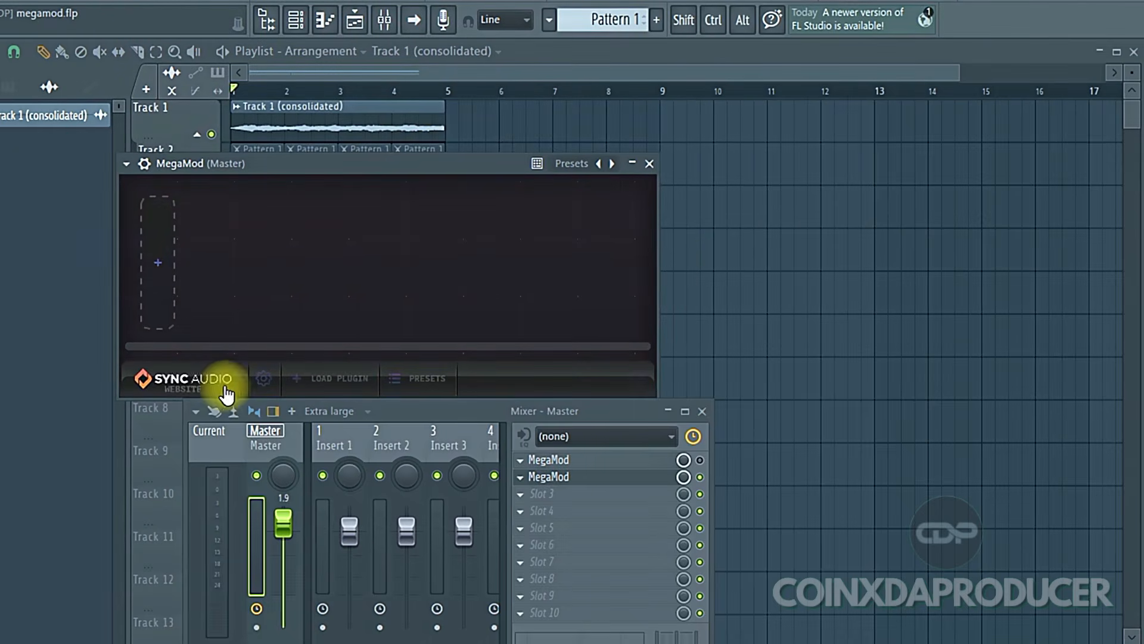
left_click(263, 379)
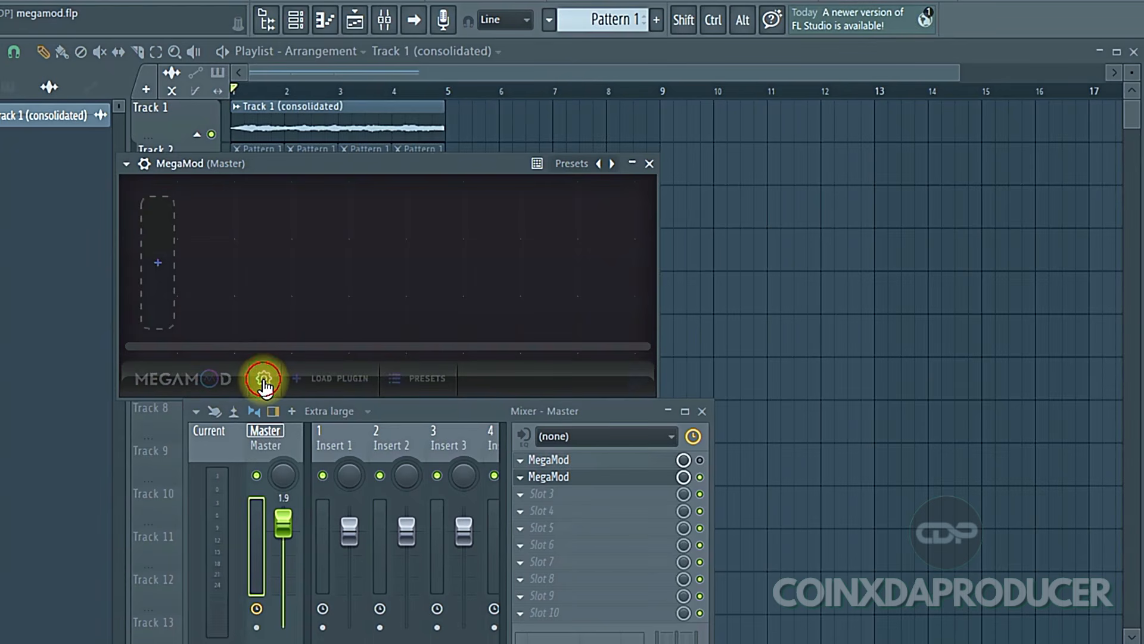
left_click_drag(333, 57, 339, 23)
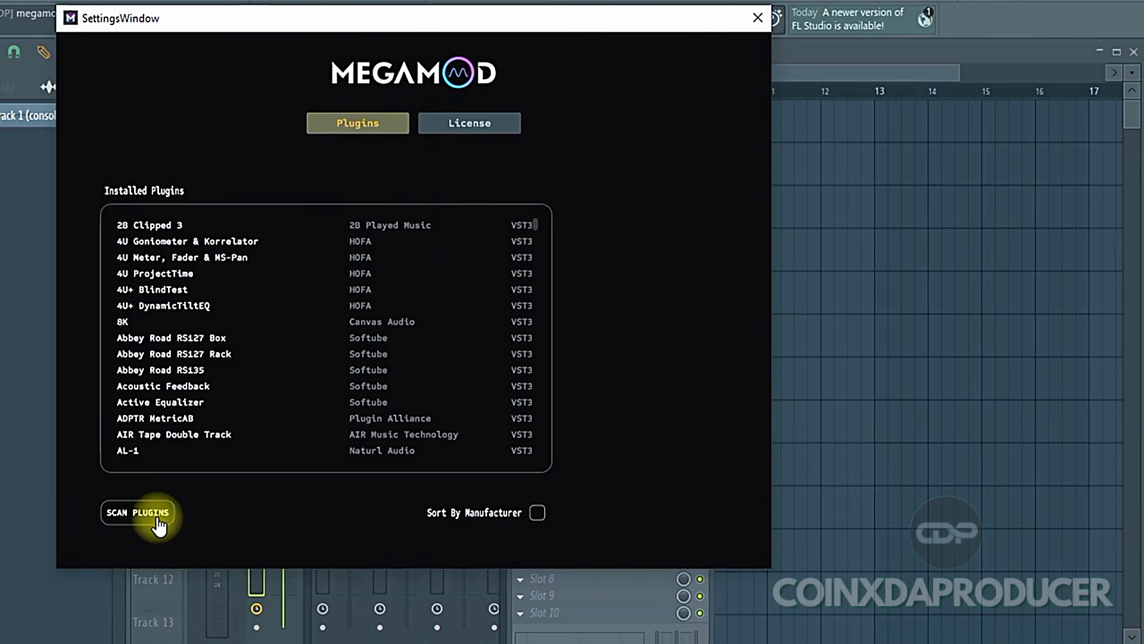
left_click(122, 522)
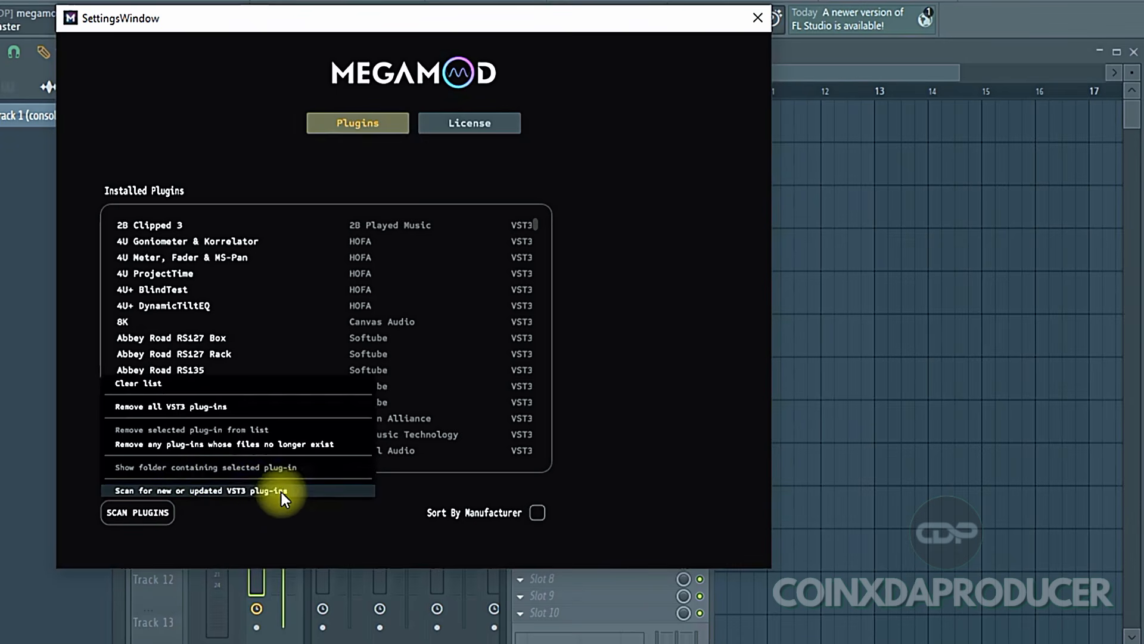
left_click(295, 527)
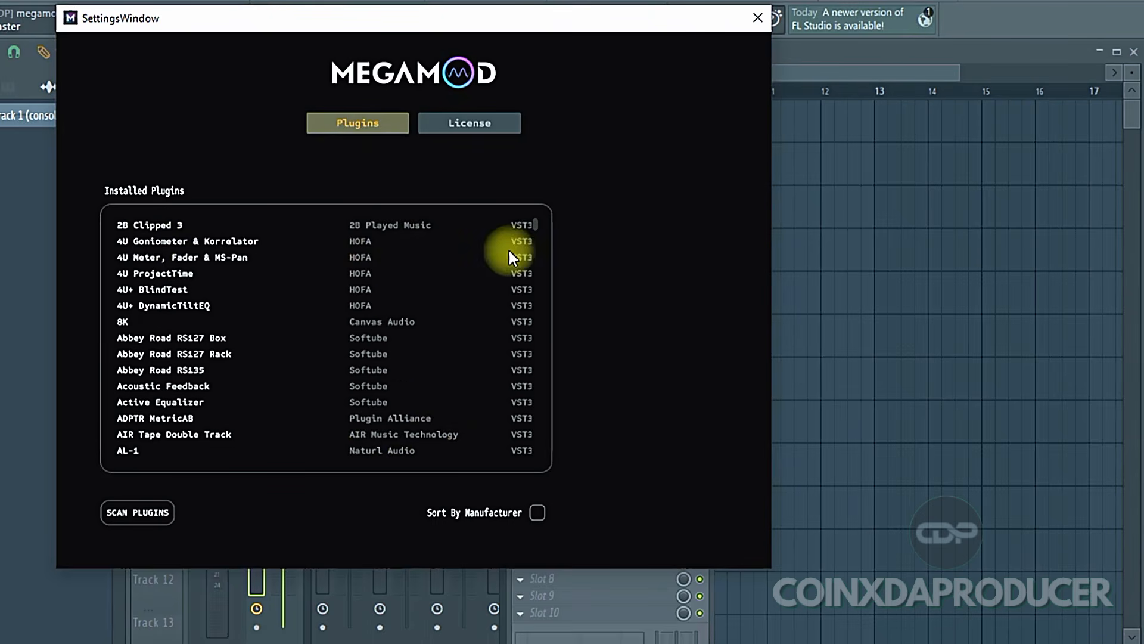
- Look through the installed plugins in MegaMod's settings and close the settings window
scroll(219, 307, "down", 15)
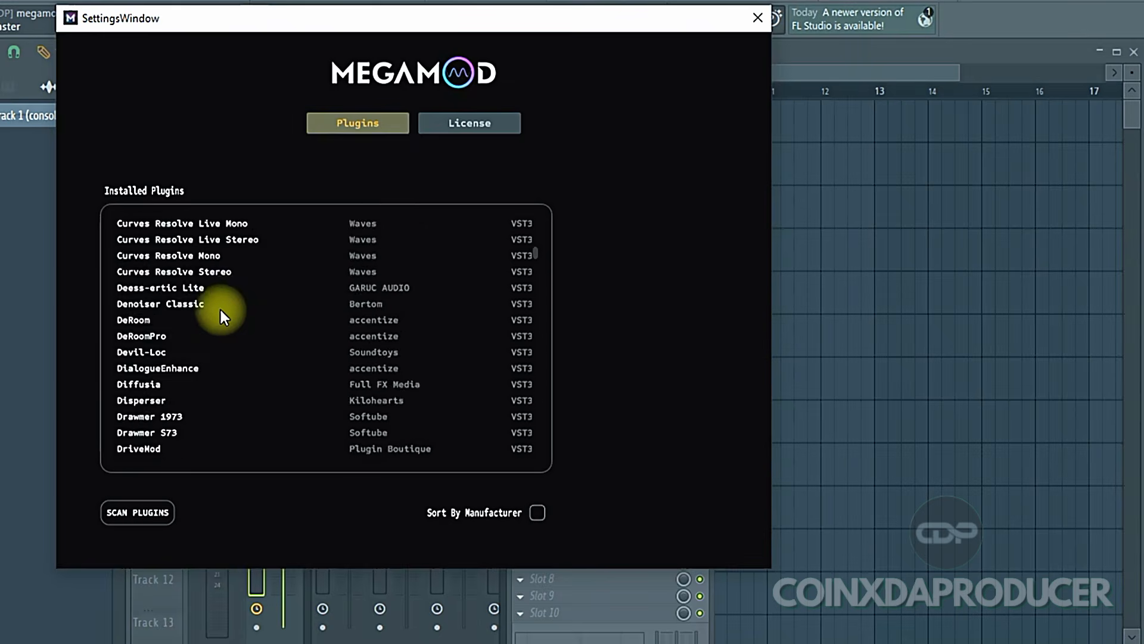
scroll(229, 298, "down", 8)
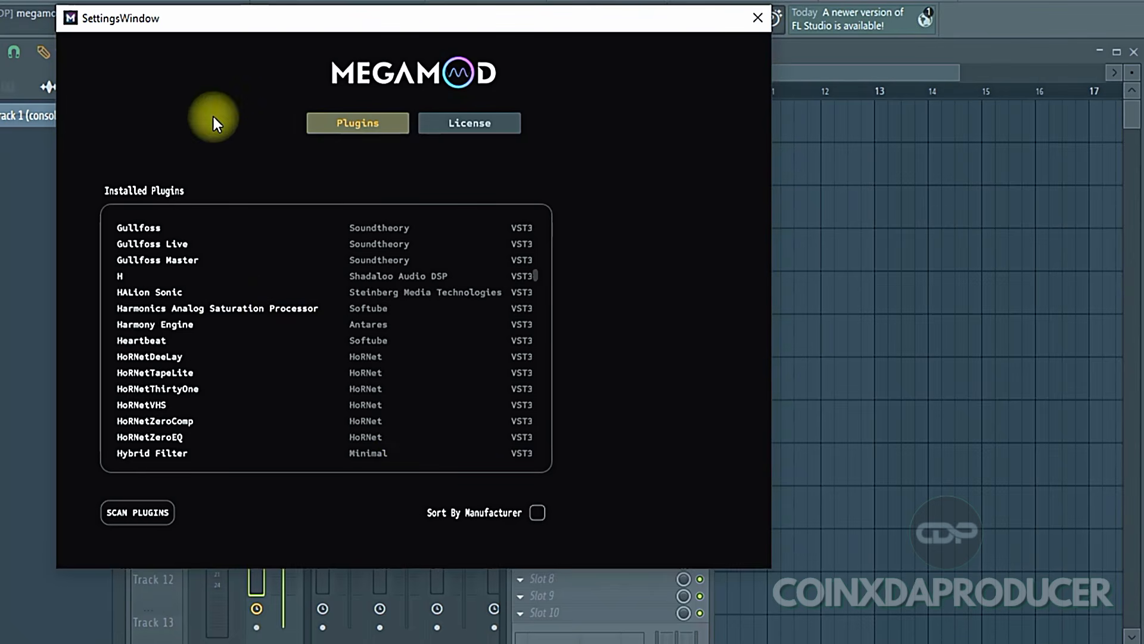
left_click(757, 18)
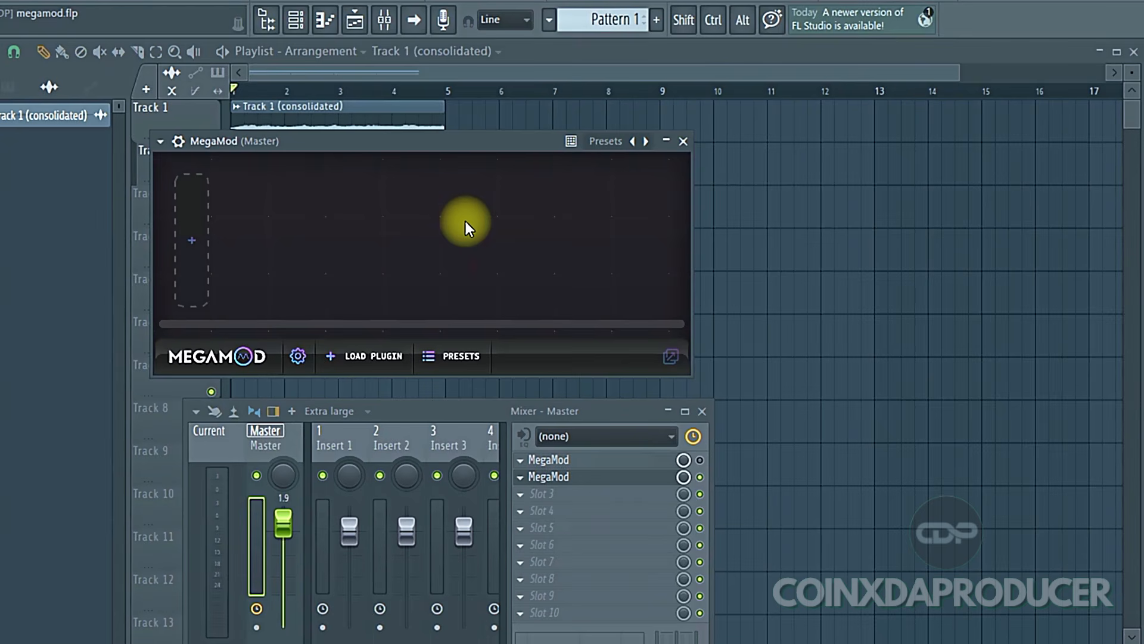
left_click(482, 264)
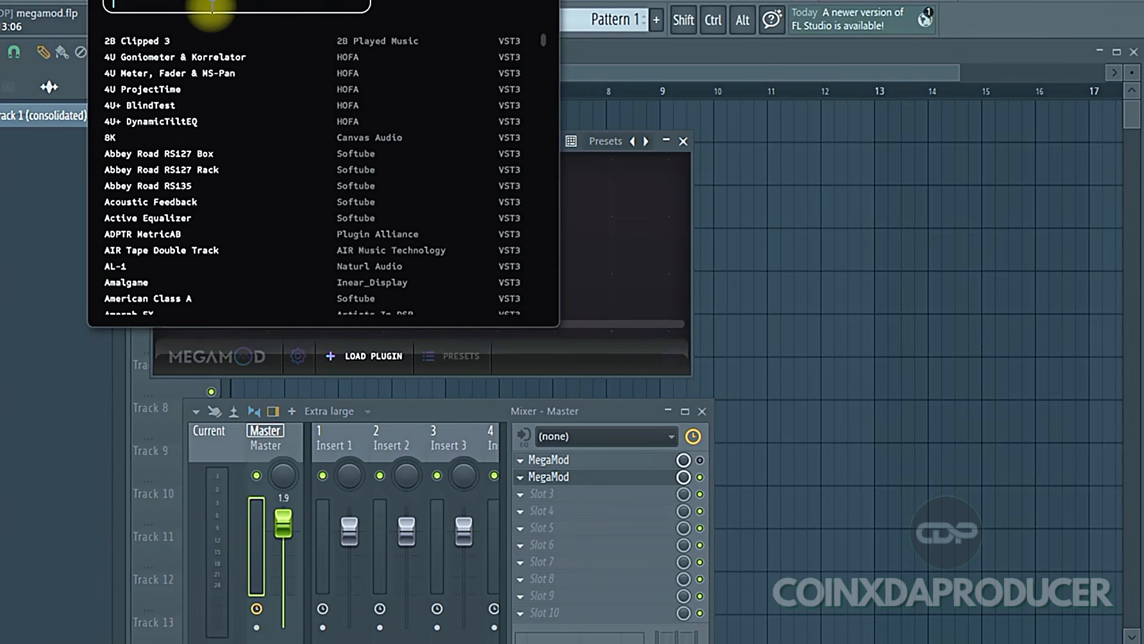
type("proq")
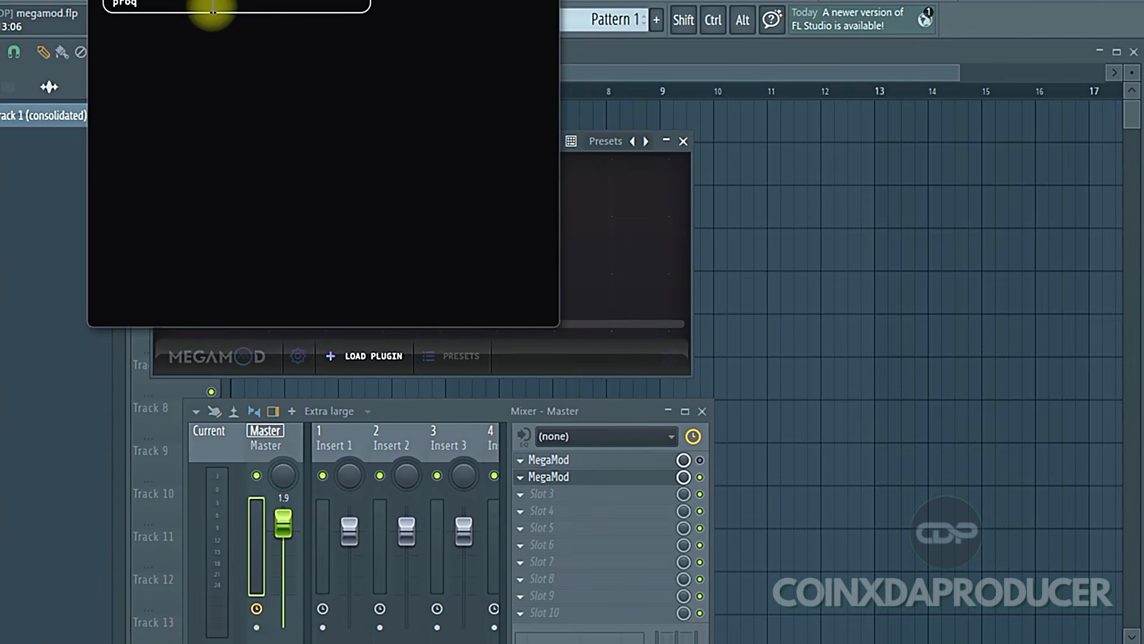
key("BackSpace")
key("BackSpace")
key("BackSpace")
key("BackSpace")
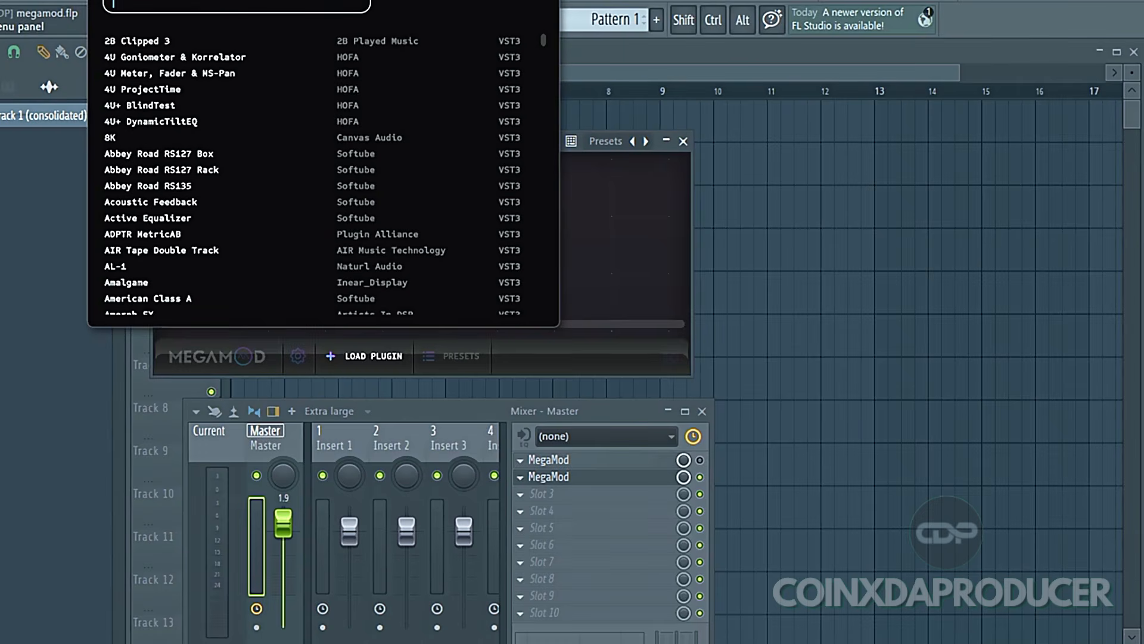
- Filter MegaMod's plugin list by "fabf", load Pro-Q 3, and close the mixer
type("fabf")
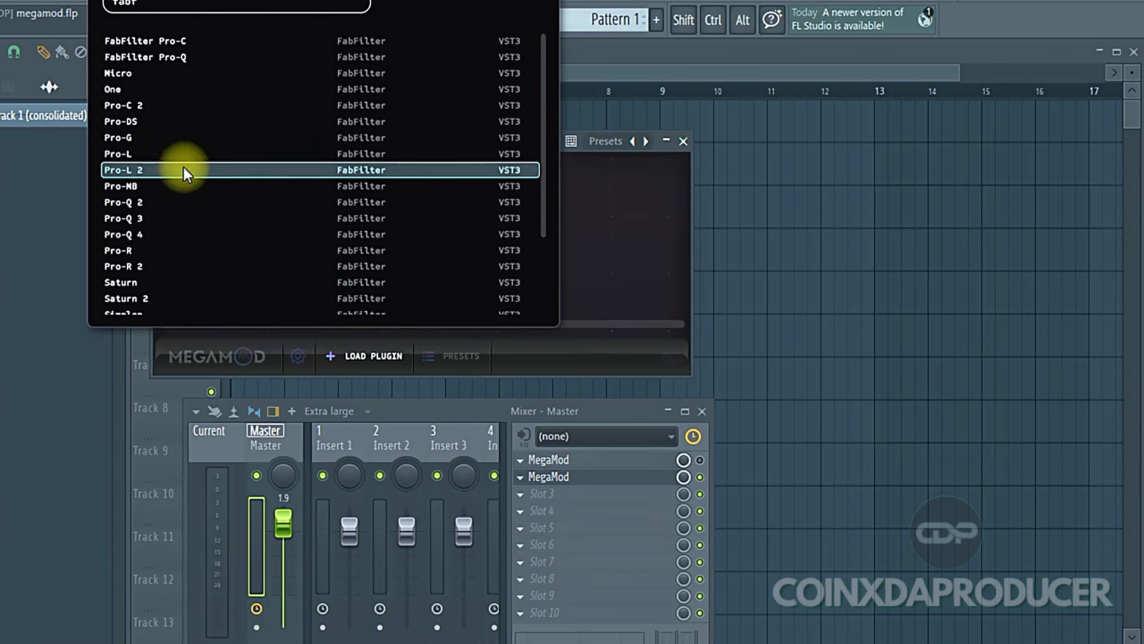
left_click(144, 218)
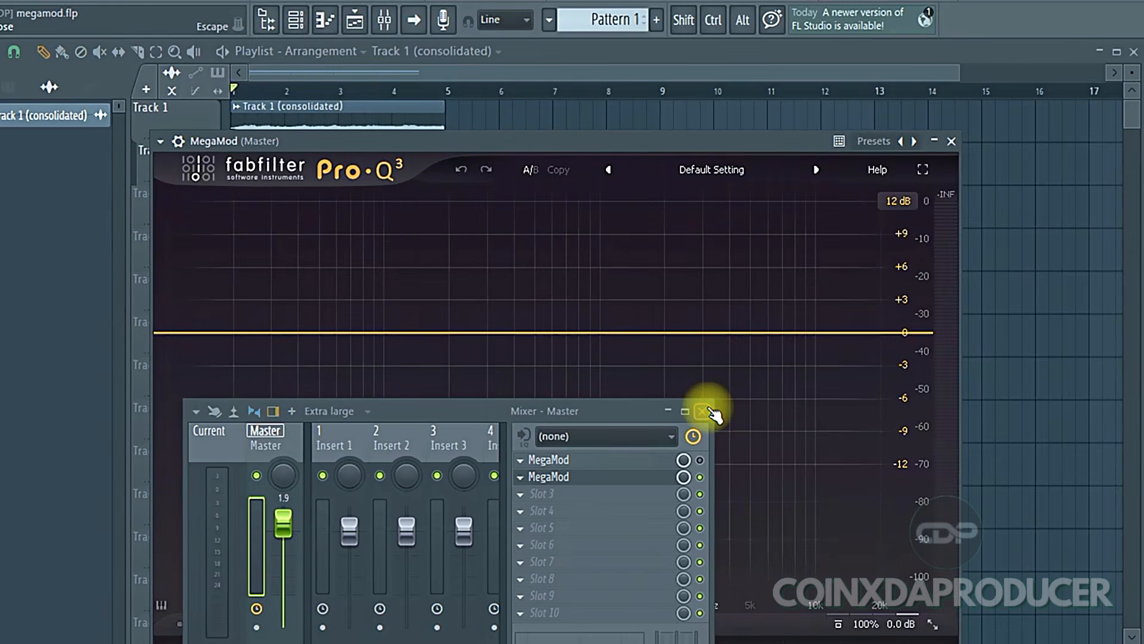
left_click(702, 411)
- Detach the MegaMod window and move it up so that it overlaps the main toolbar
left_click_drag(614, 141, 488, 56)
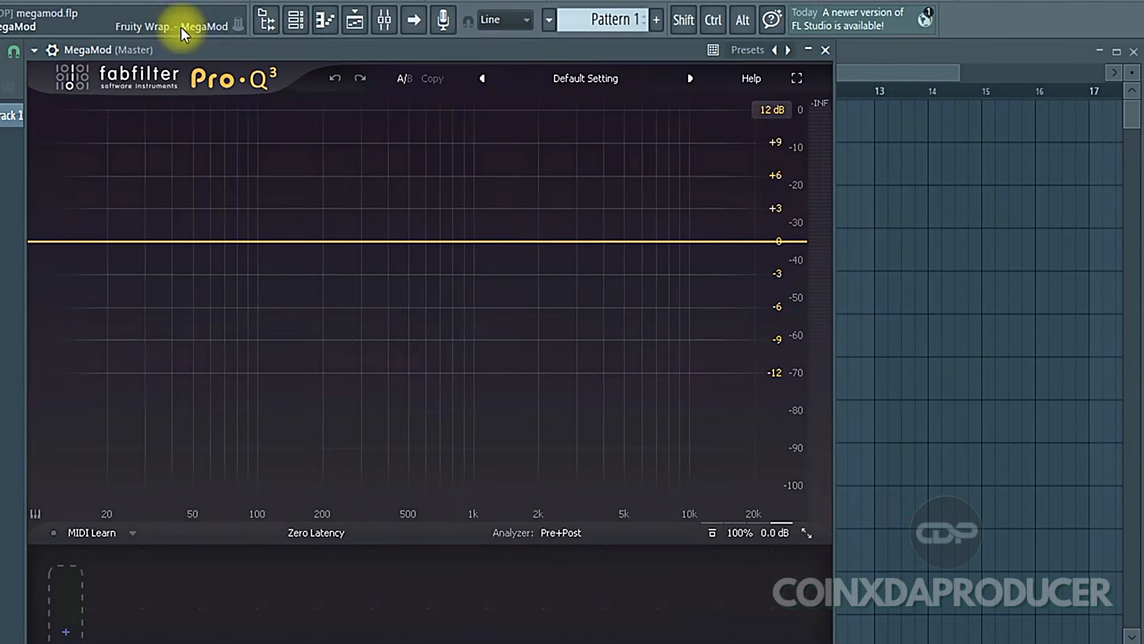
mouse_move(183, 51)
left_mouse_down()
mouse_move(192, 30)
mouse_move(194, 44)
left_mouse_up()
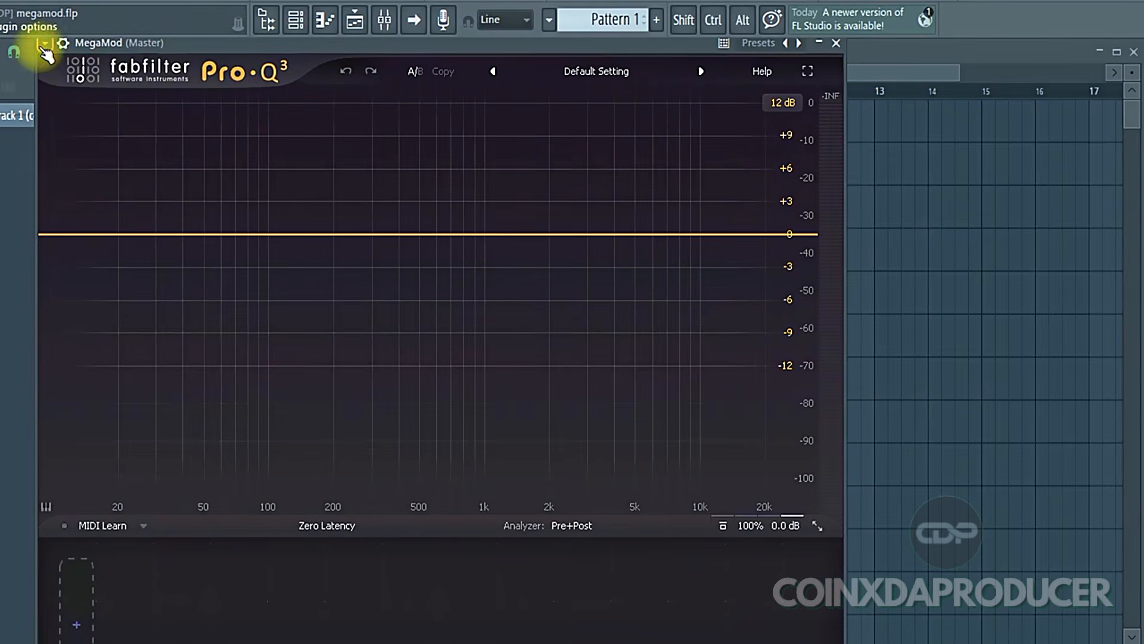
left_click(45, 43)
left_click(115, 471)
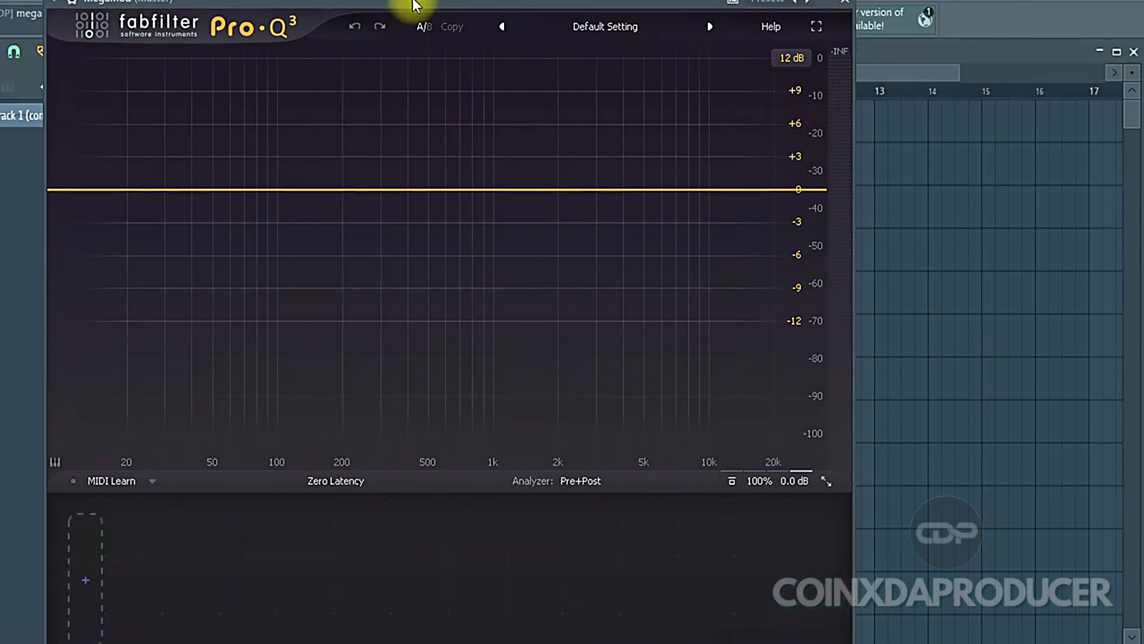
left_click_drag(399, 1, 388, 2)
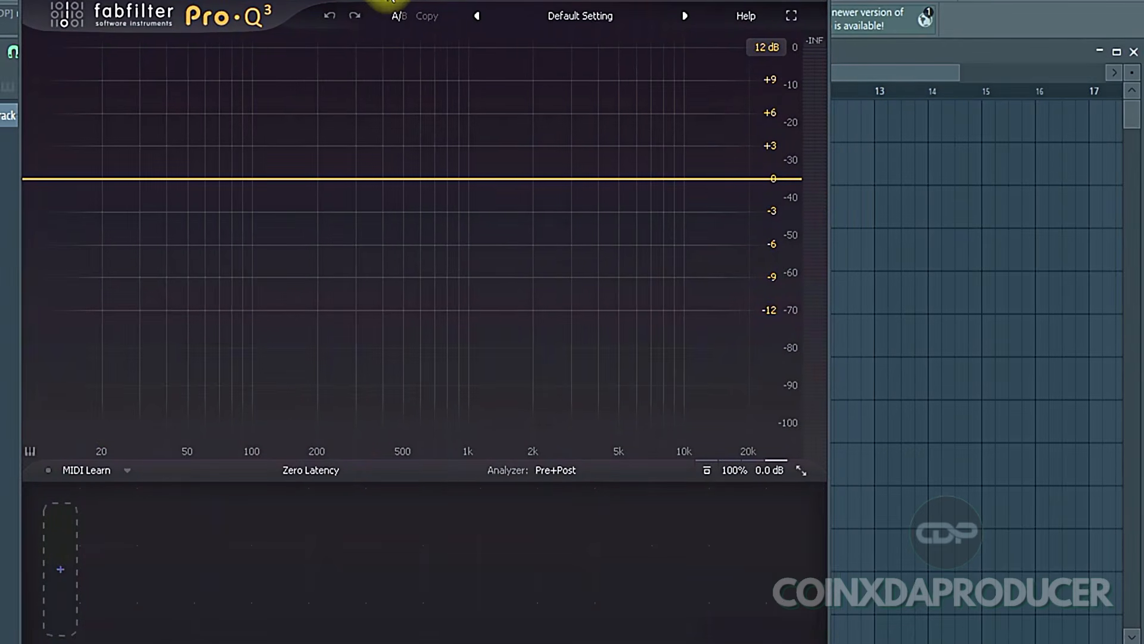
- Reduce the Pro-Q 3 interface size to Small, and further to Mini
left_click(799, 472)
left_click(833, 510)
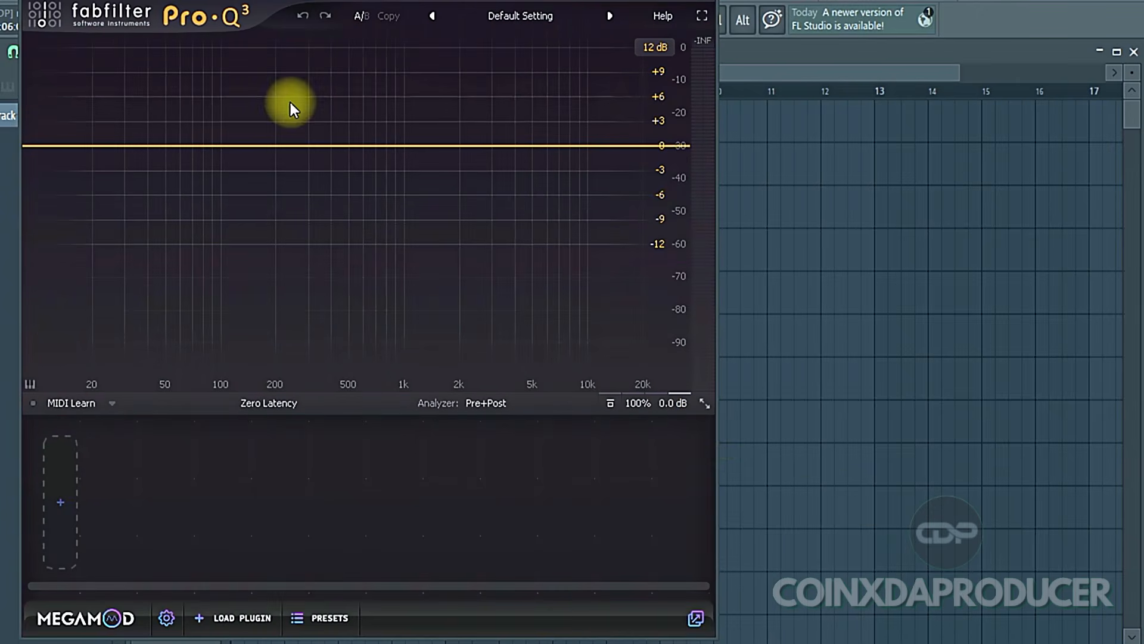
left_click(704, 404)
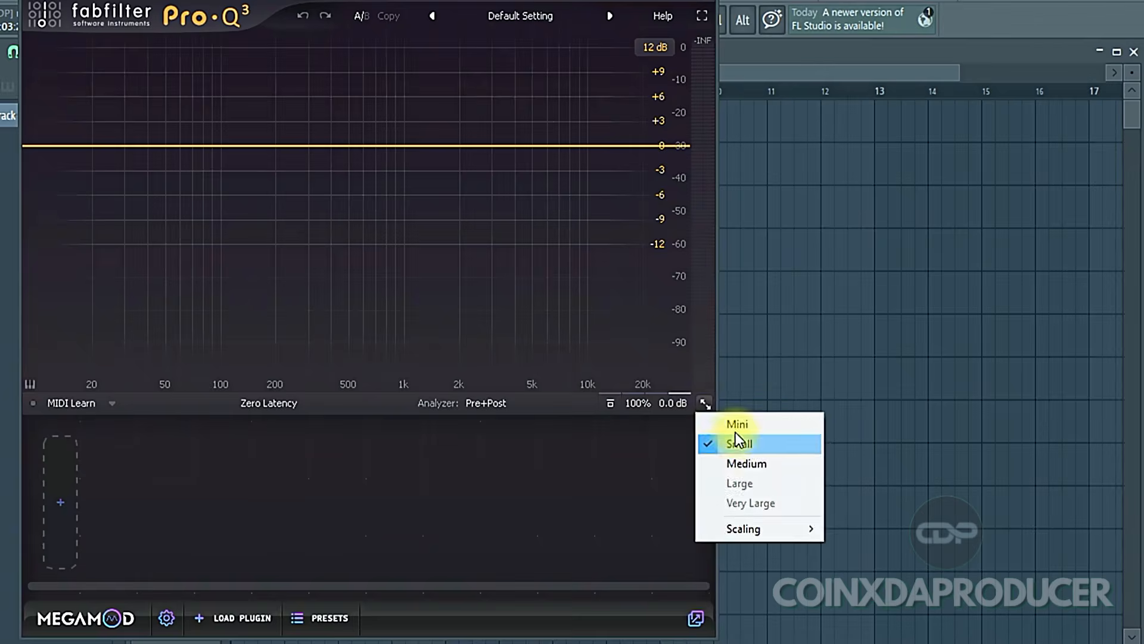
left_click(736, 427)
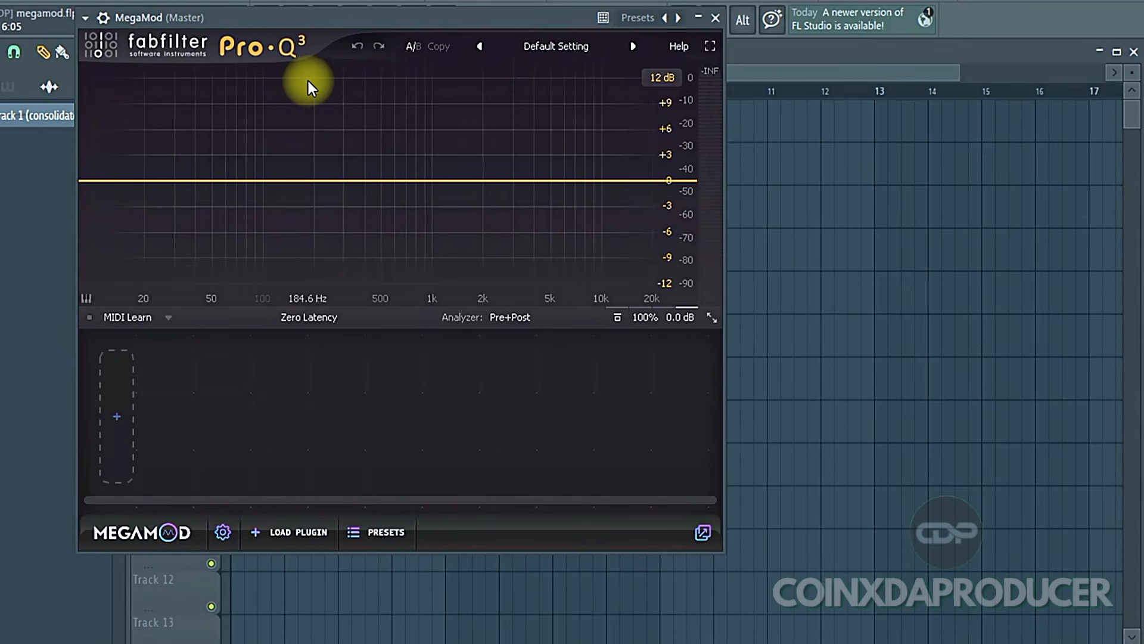
- Preview the track with Pro-Q 3 while MegaMod is moved clear of the playlist, and move the window back up
left_click_drag(356, 16, 374, 180)
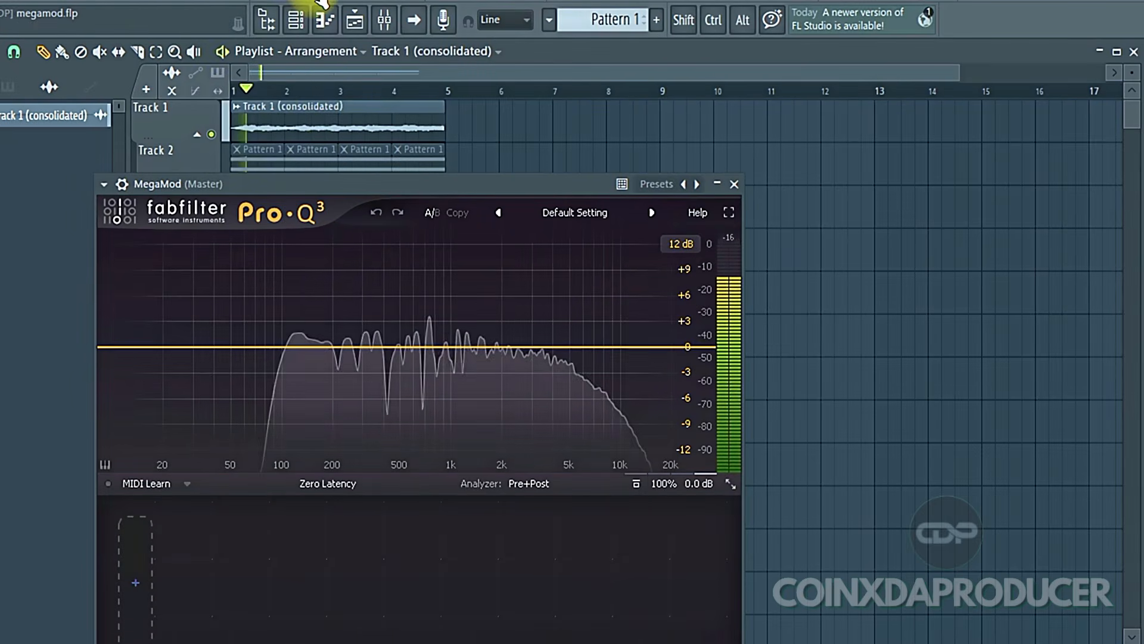
left_click_drag(352, 183, 321, 2)
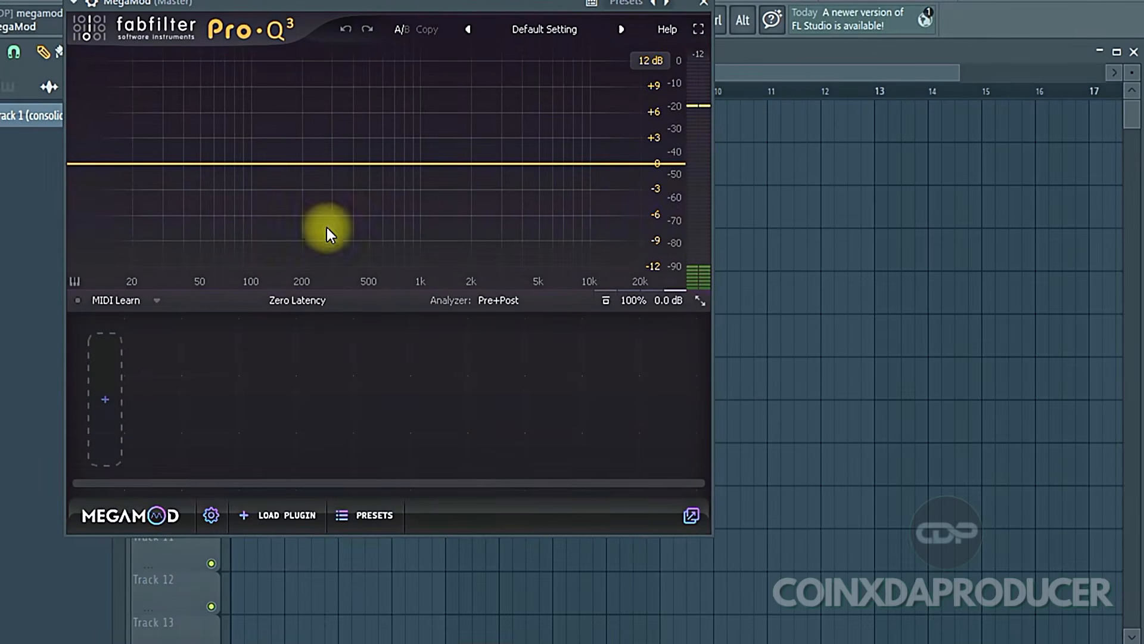
- Look through MegaMod's modulator types and add a Randomizer
left_click(105, 408)
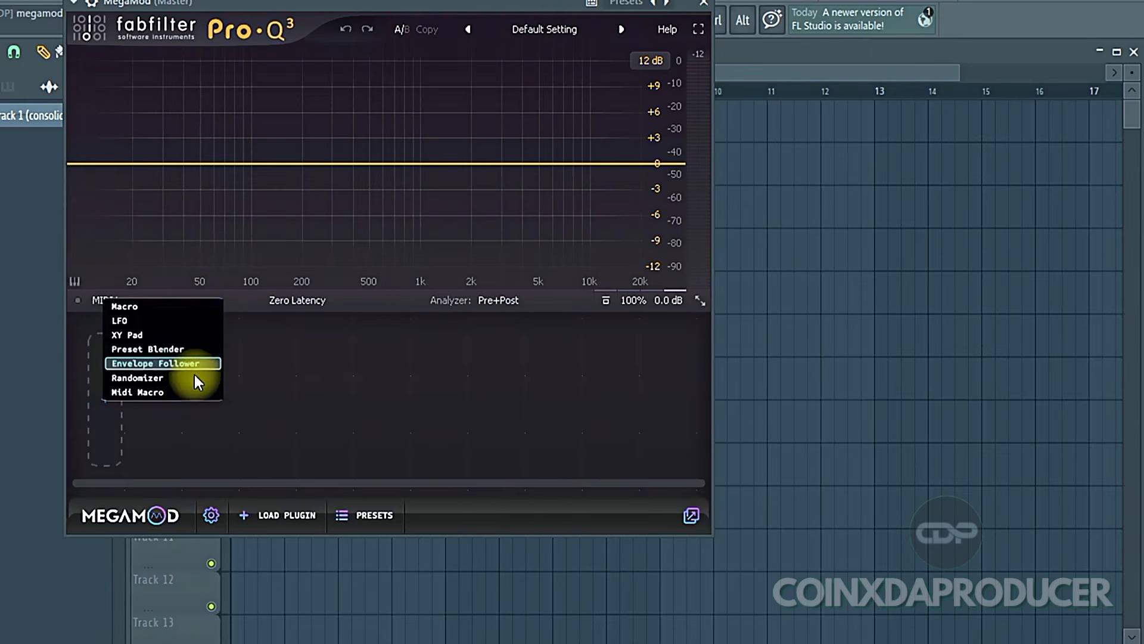
left_click(311, 405)
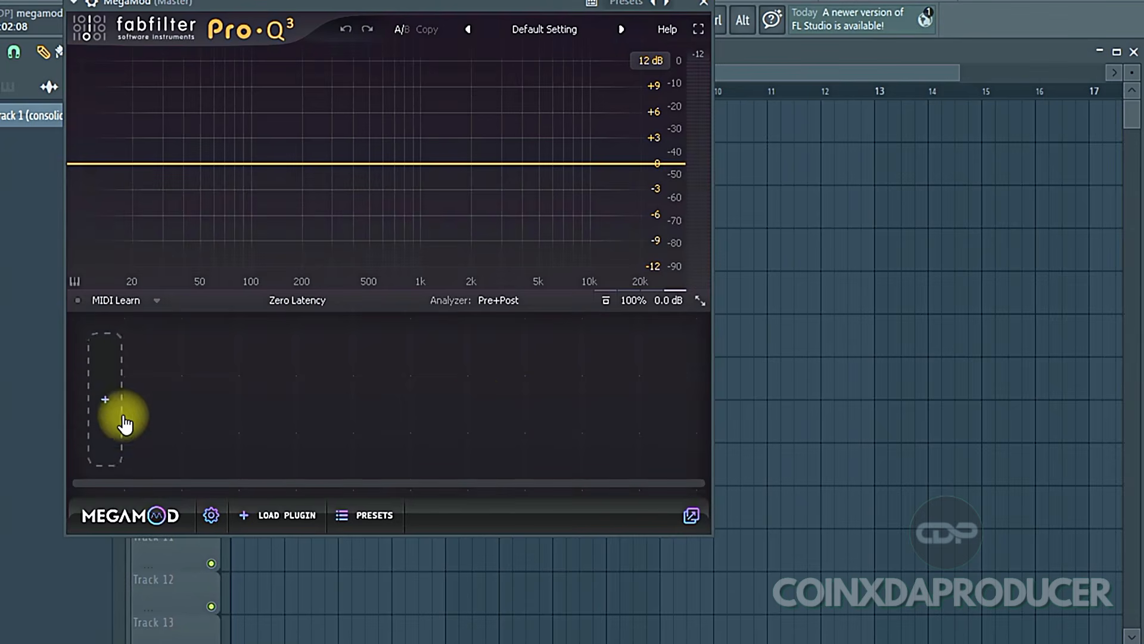
left_click(111, 402)
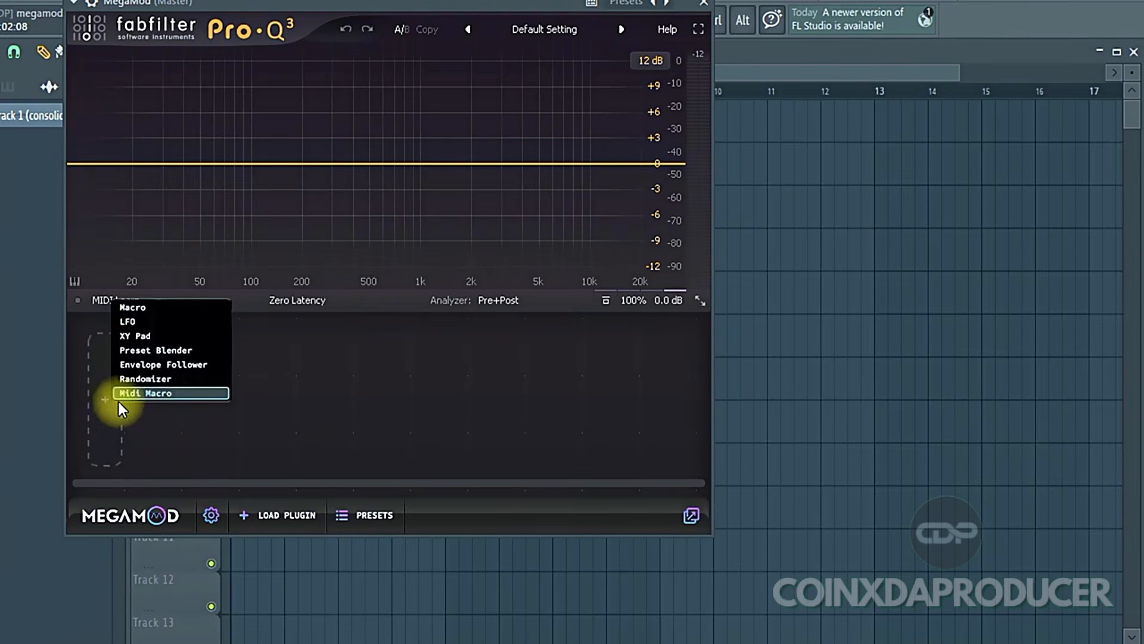
left_click(189, 380)
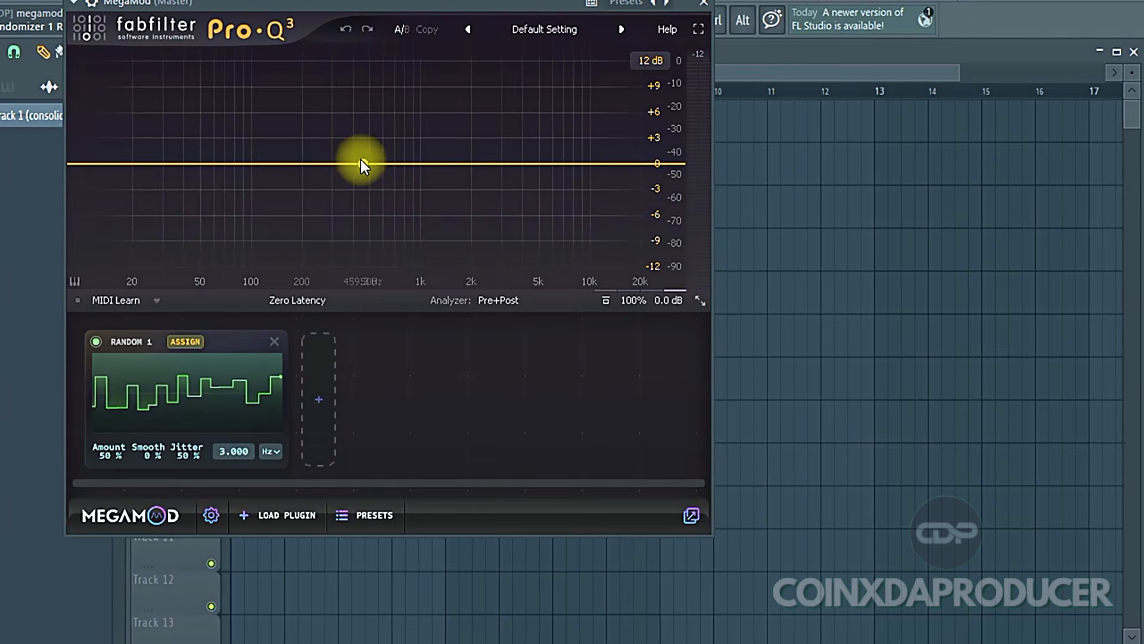
- Add a bell band at about 208 Hz to the Pro-Q 3 curve and enlarge the plugin interface to Medium
left_click_drag(358, 161, 311, 163)
scroll(348, 124, "up", 3)
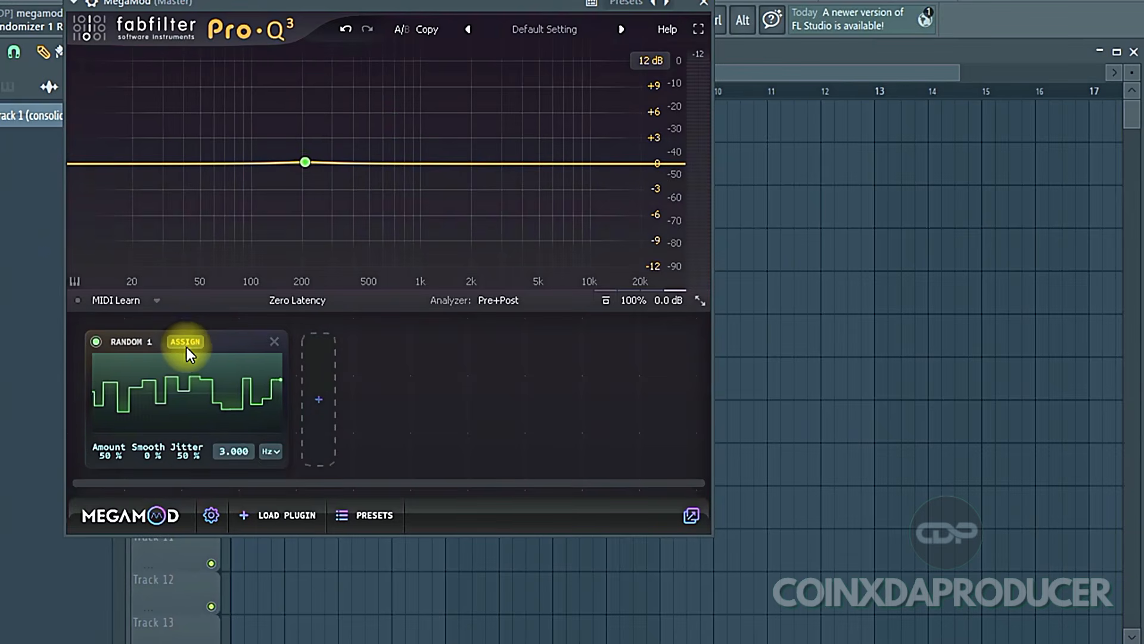
left_click_drag(186, 342, 700, 295)
left_click(700, 299)
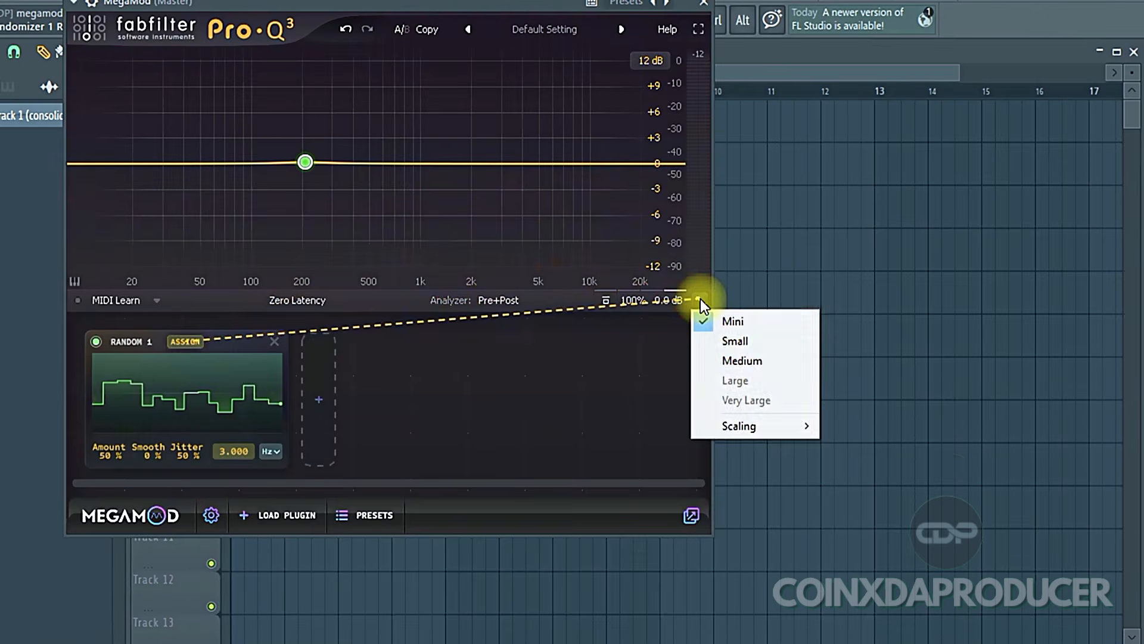
left_click(739, 360)
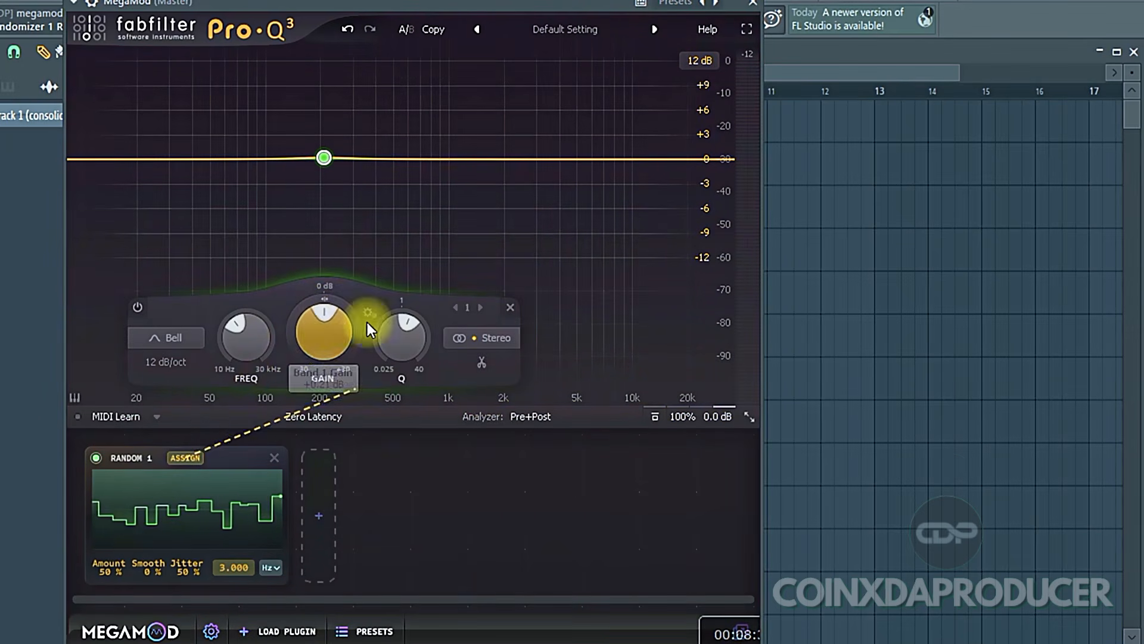
left_click(179, 458)
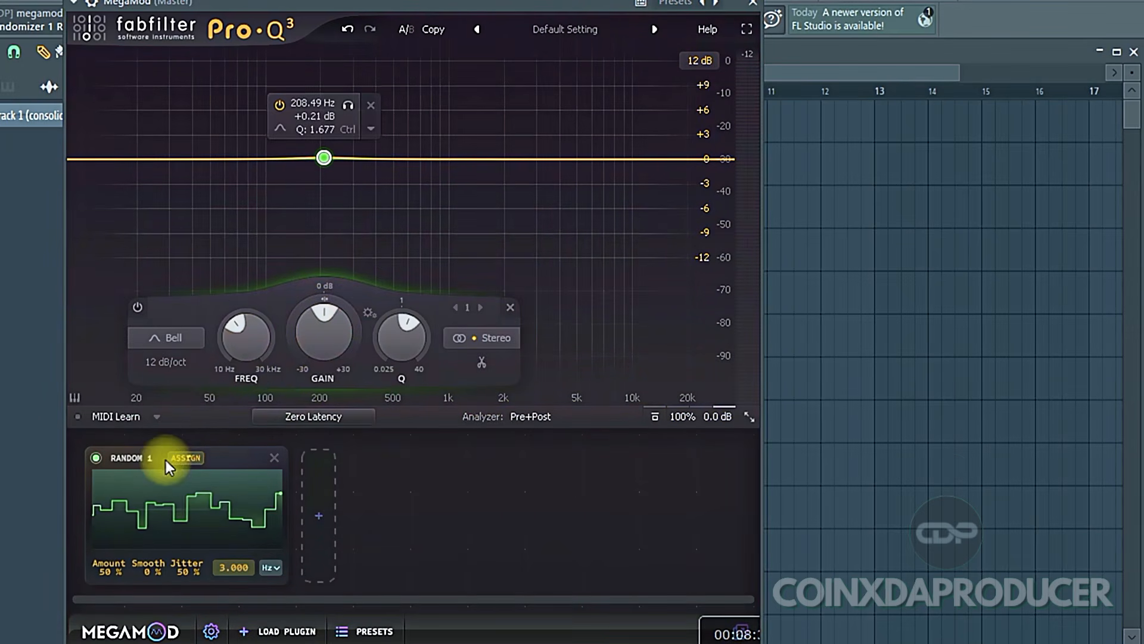
left_click(192, 457)
left_click(183, 458)
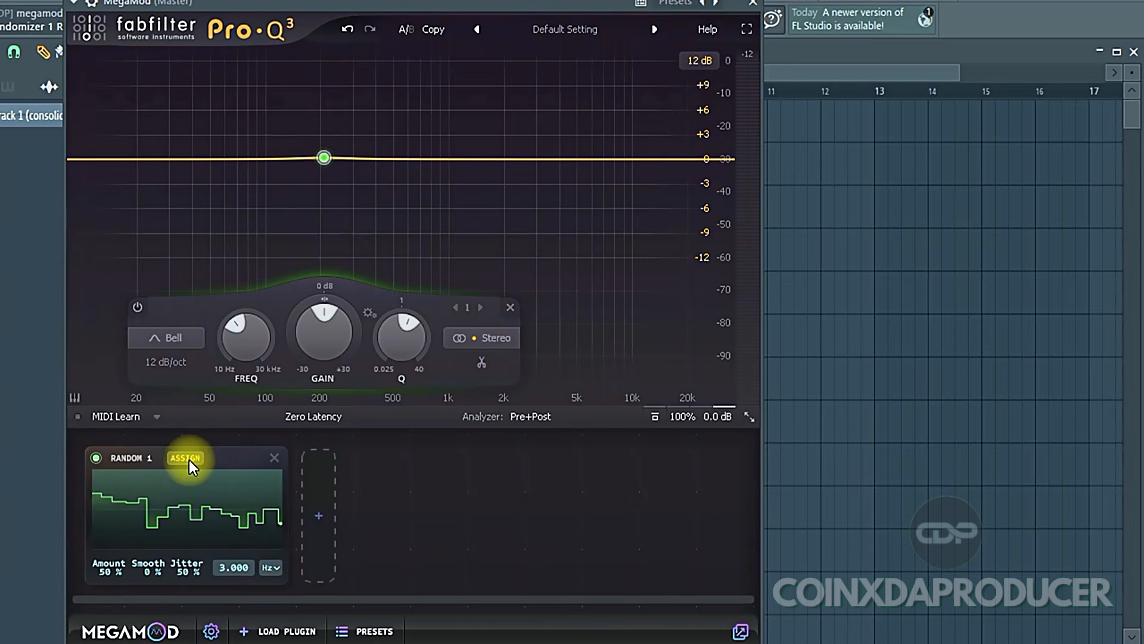
left_click(188, 459)
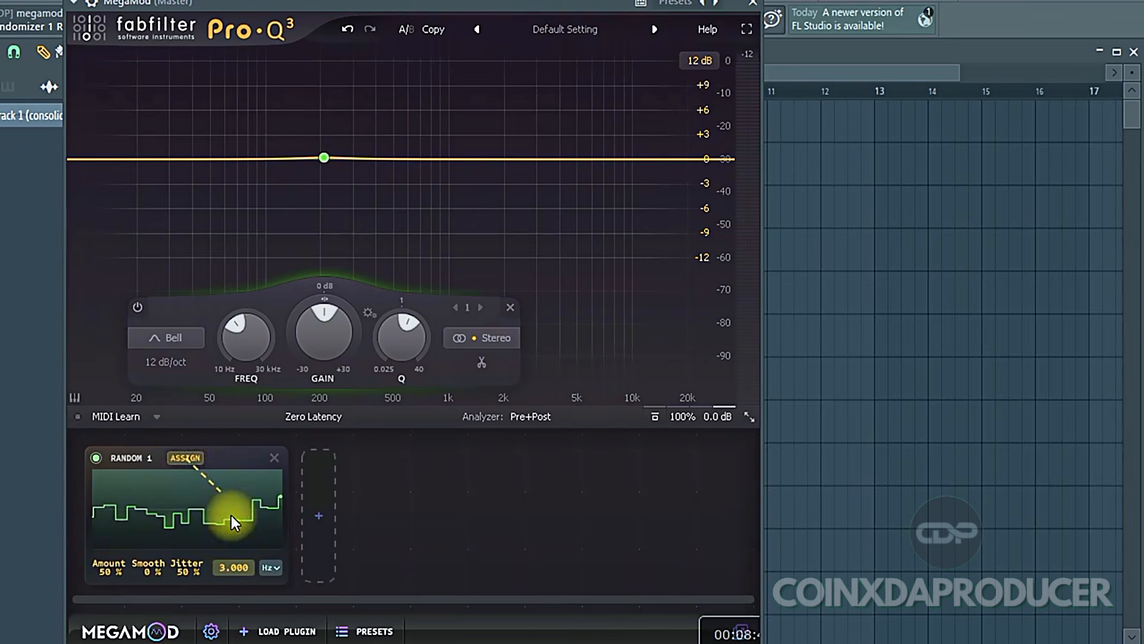
left_click(187, 461)
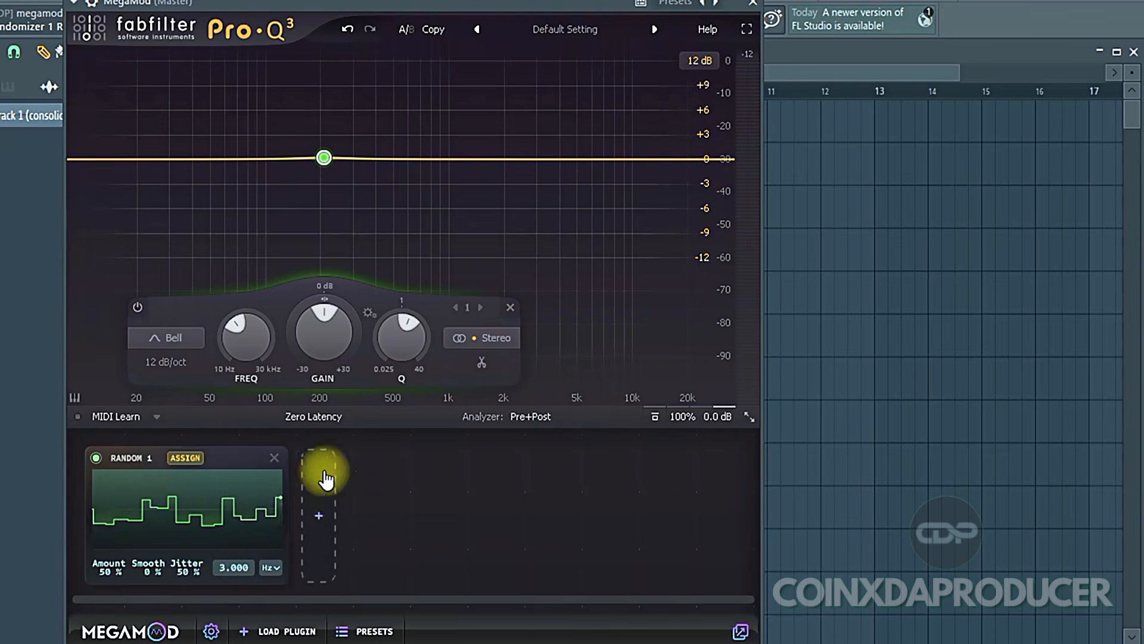
- Raise the EQ band to about +4 dB near 199 Hz and assign Random 1 to the band's frequency
left_click_drag(324, 158, 320, 126)
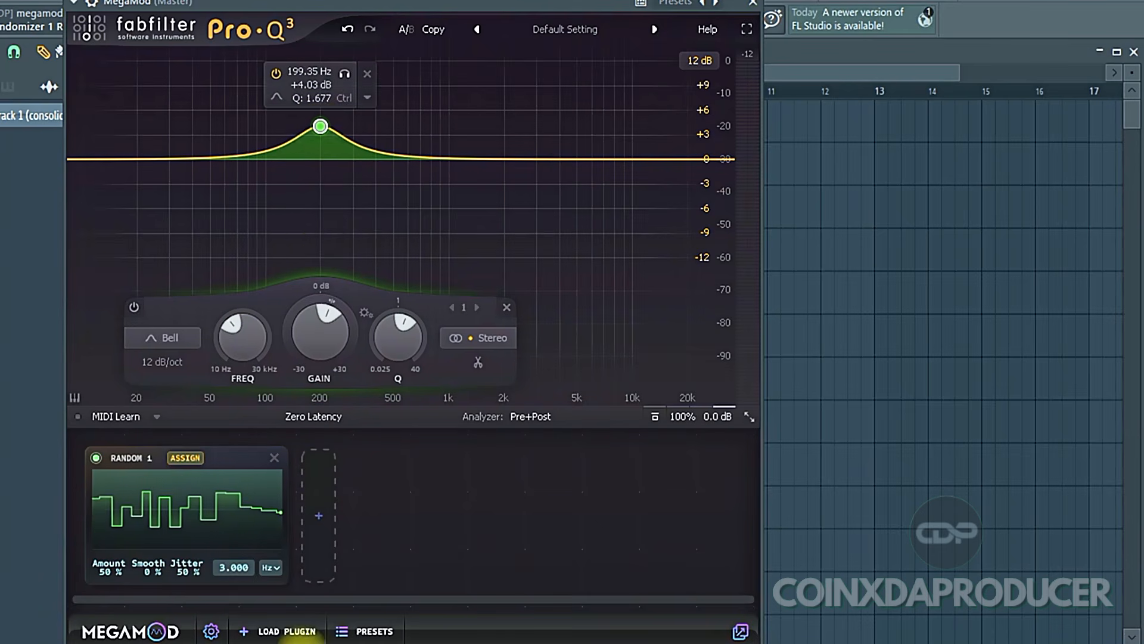
left_click(185, 458)
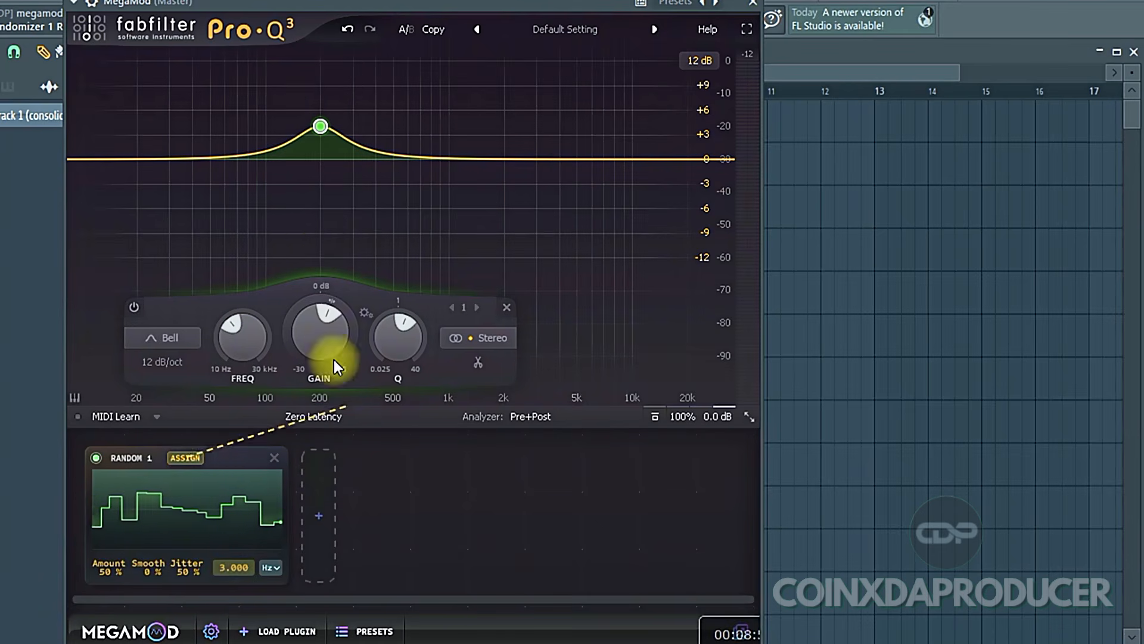
left_click(239, 348)
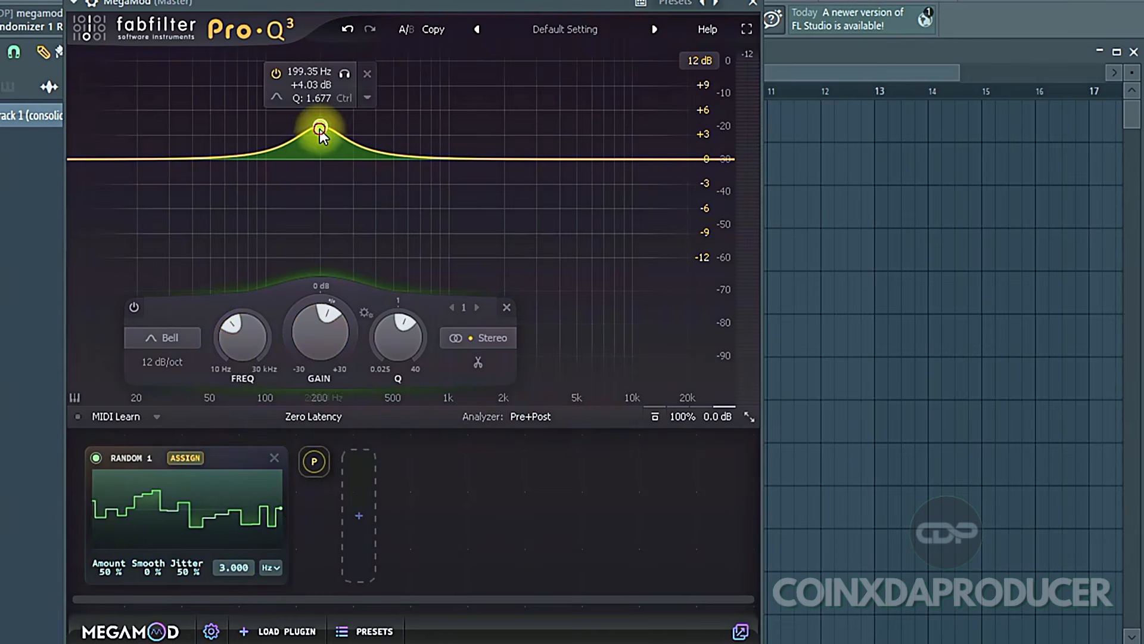
- Raise the EQ band's gain to about +5 dB on the curve and play the track briefly
left_click_drag(320, 127, 603, 128)
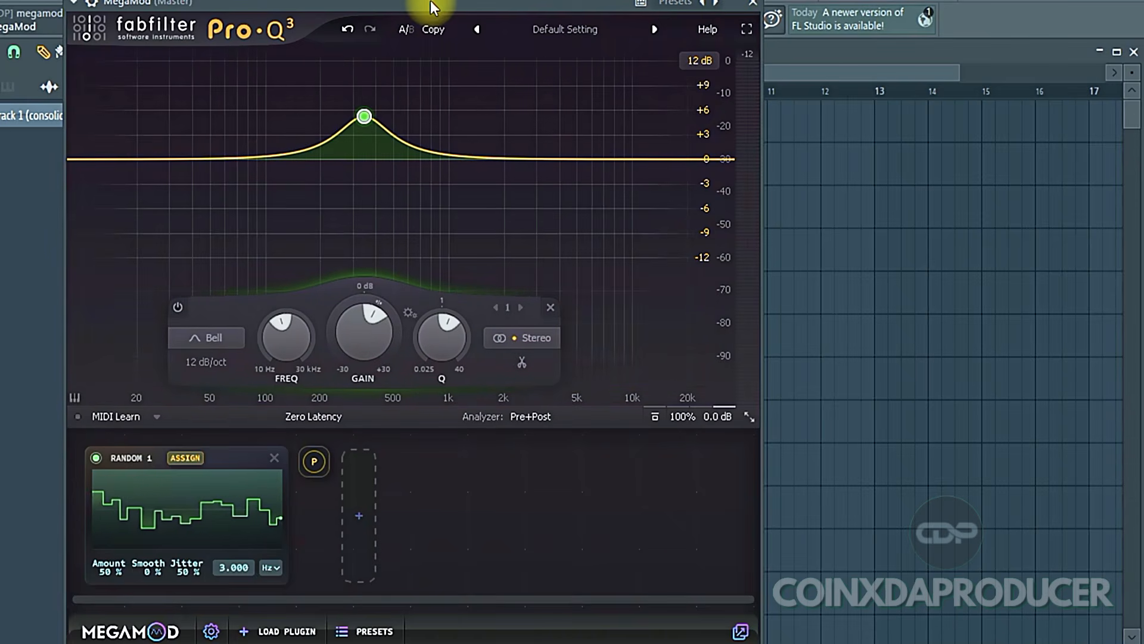
key("space")
key("space")
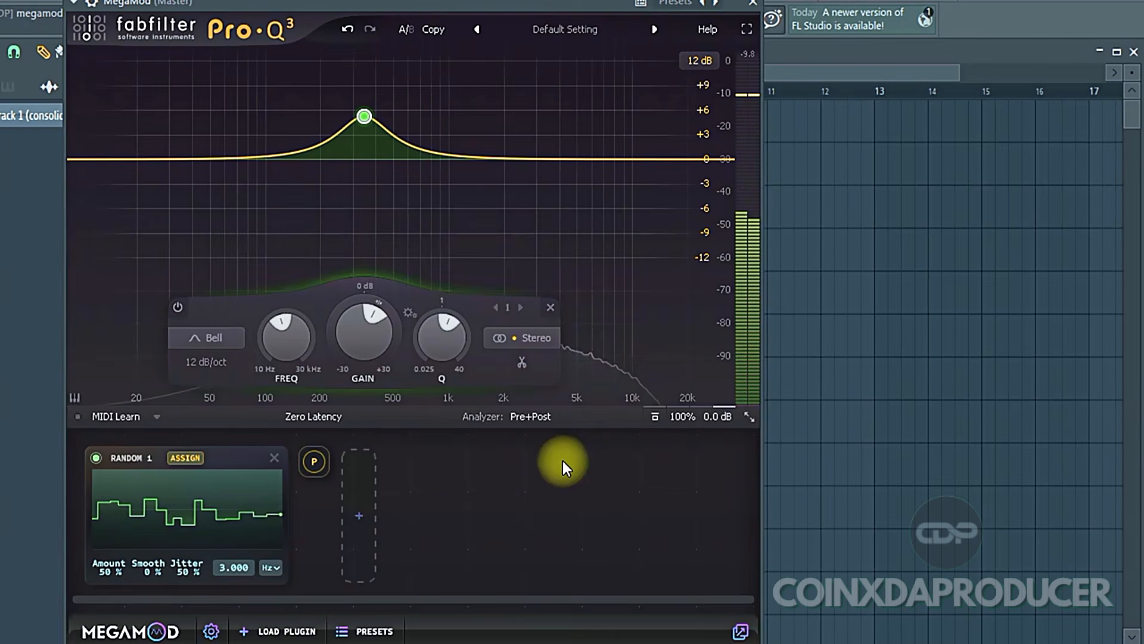
- Increase the modulation depth of Random 1's assignment and set its Amount to 100 %, Smooth to 43 % and Jitter to 82 %
mouse_move(314, 465)
left_mouse_down()
mouse_move(312, 424)
mouse_move(317, 475)
mouse_move(306, 405)
mouse_move(319, 475)
mouse_move(309, 470)
left_mouse_up()
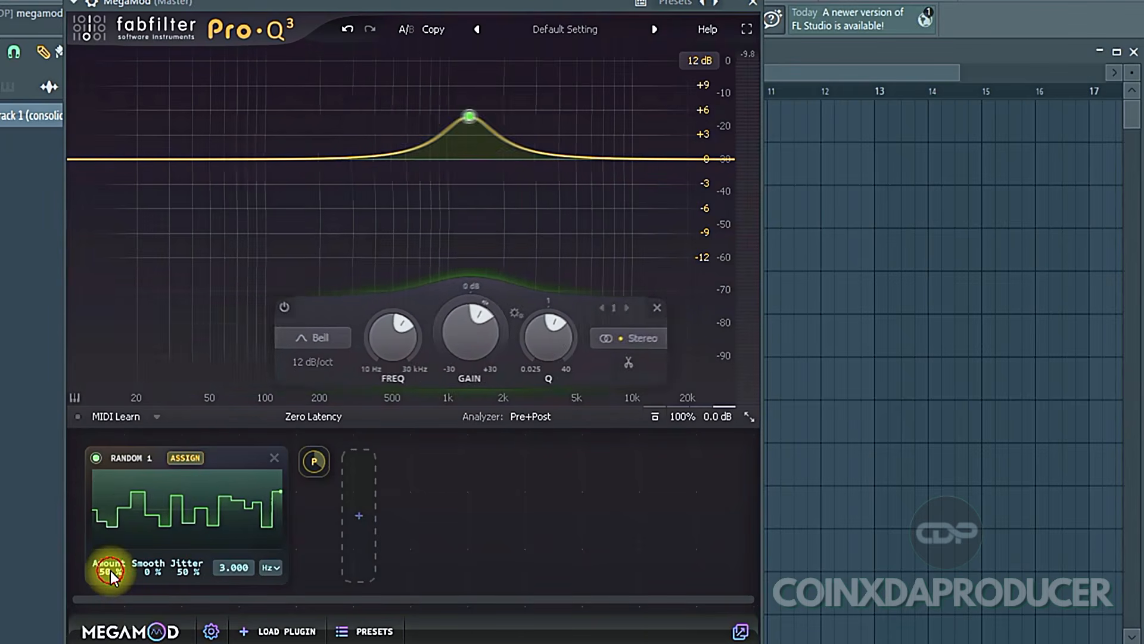
left_click_drag(110, 572, 115, 251)
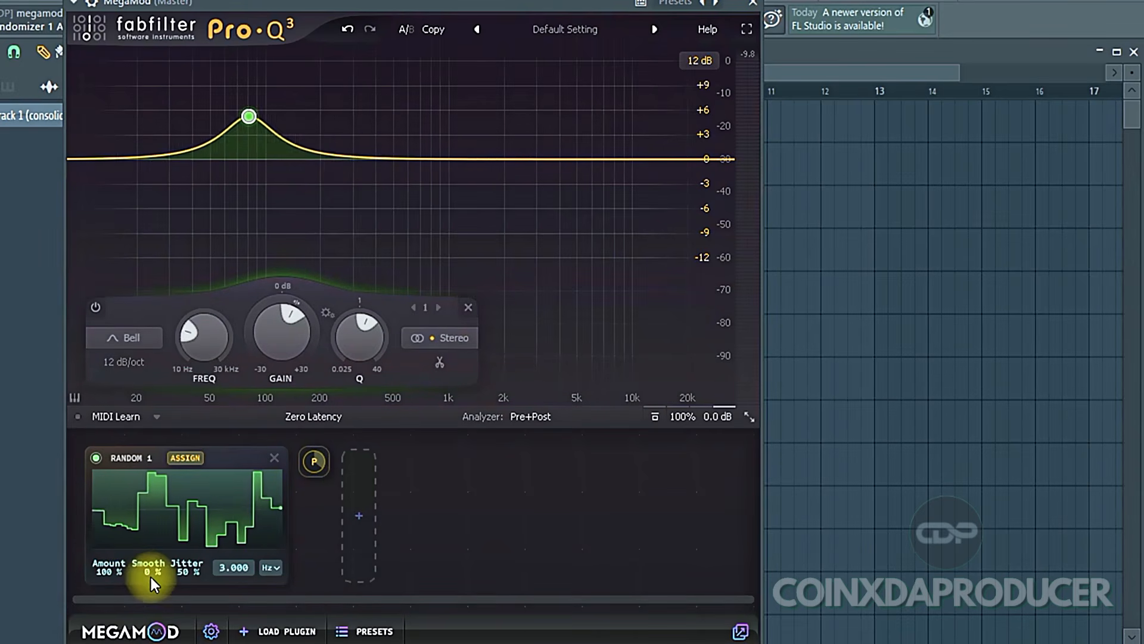
left_click_drag(159, 571, 163, 396)
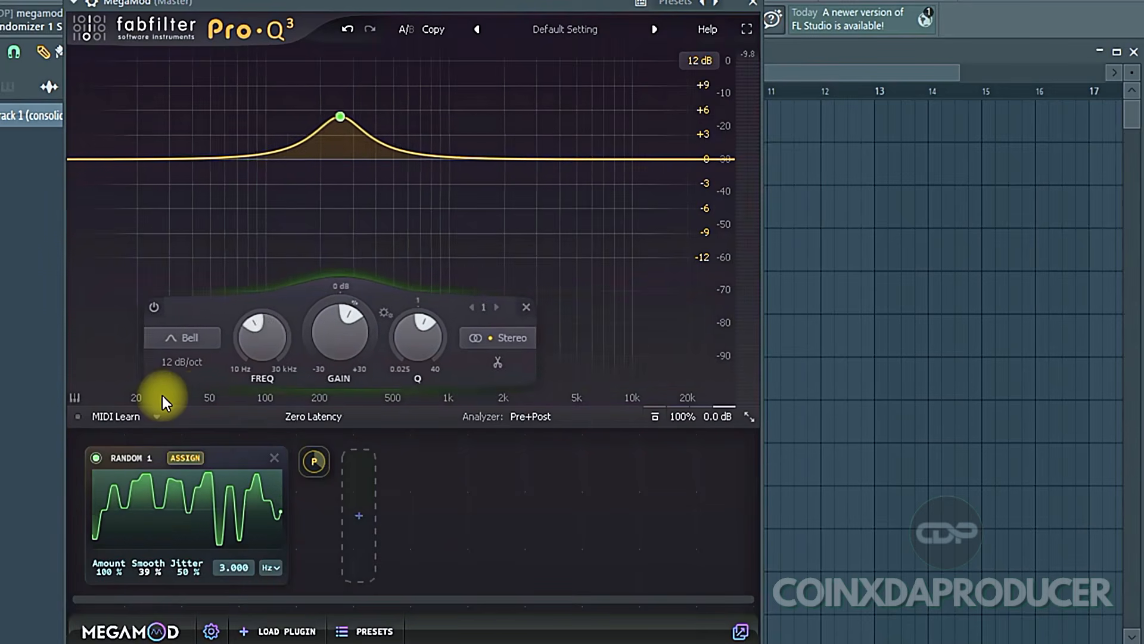
left_click_drag(162, 395, 163, 378)
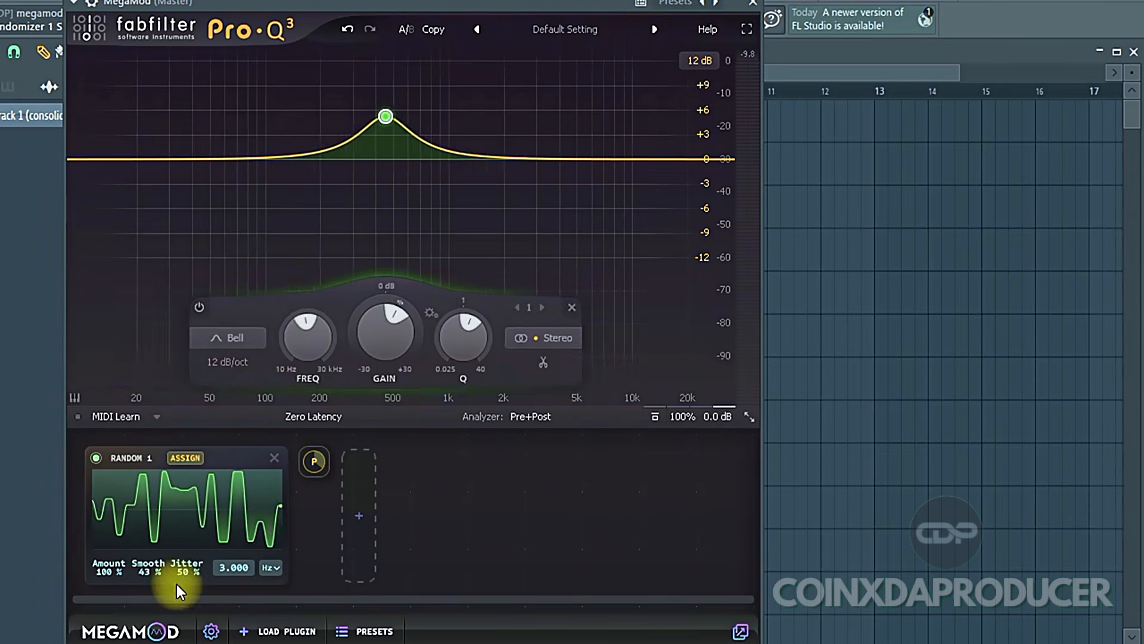
left_click_drag(187, 574, 220, 561)
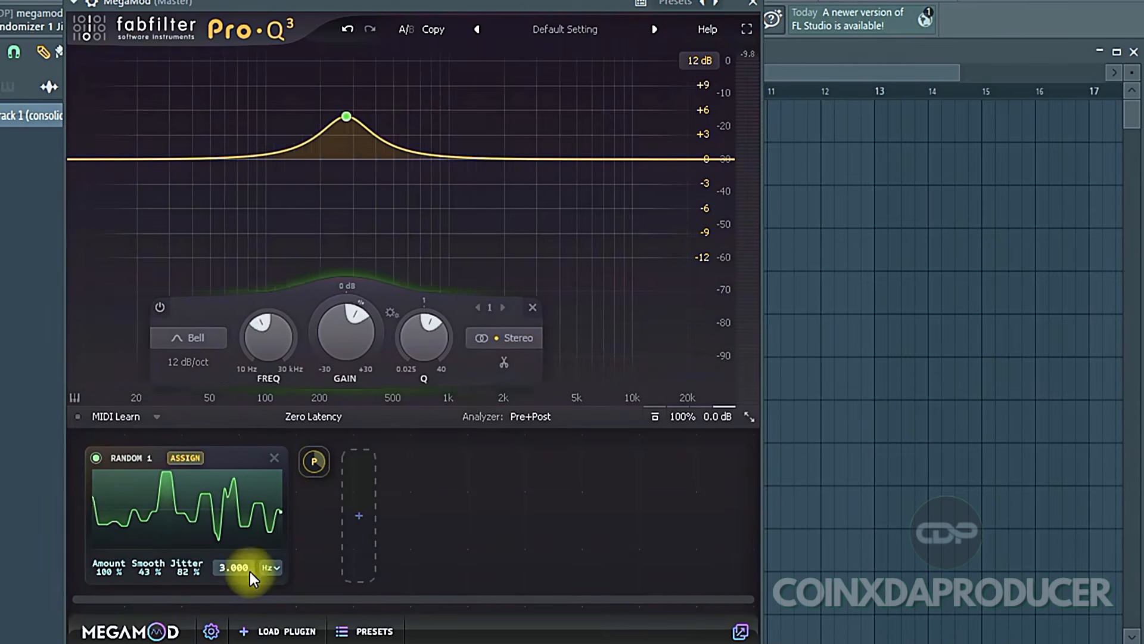
- Switch Random 1's rate from Hz to tempo-synced note values and set it to 1/2
left_click(271, 568)
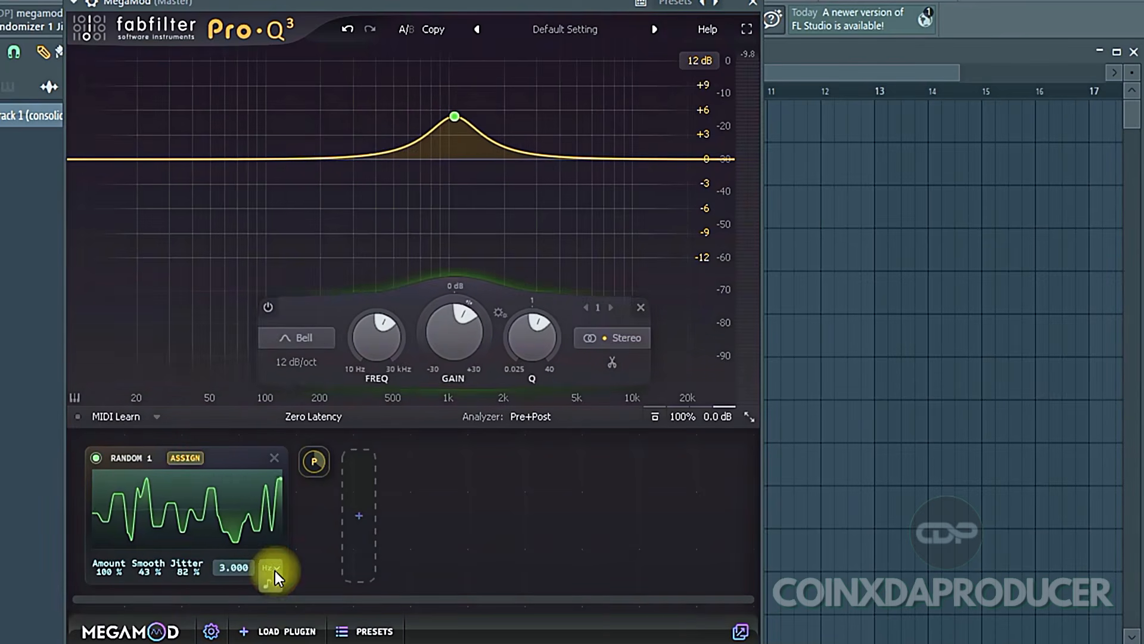
left_click(270, 587)
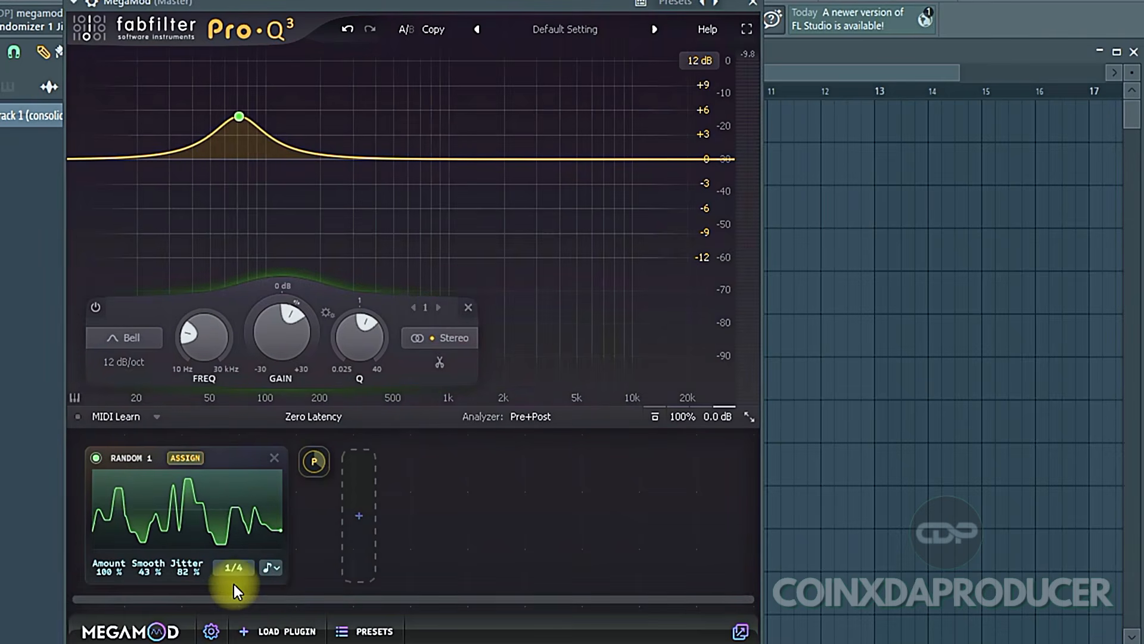
left_click_drag(241, 576, 237, 638)
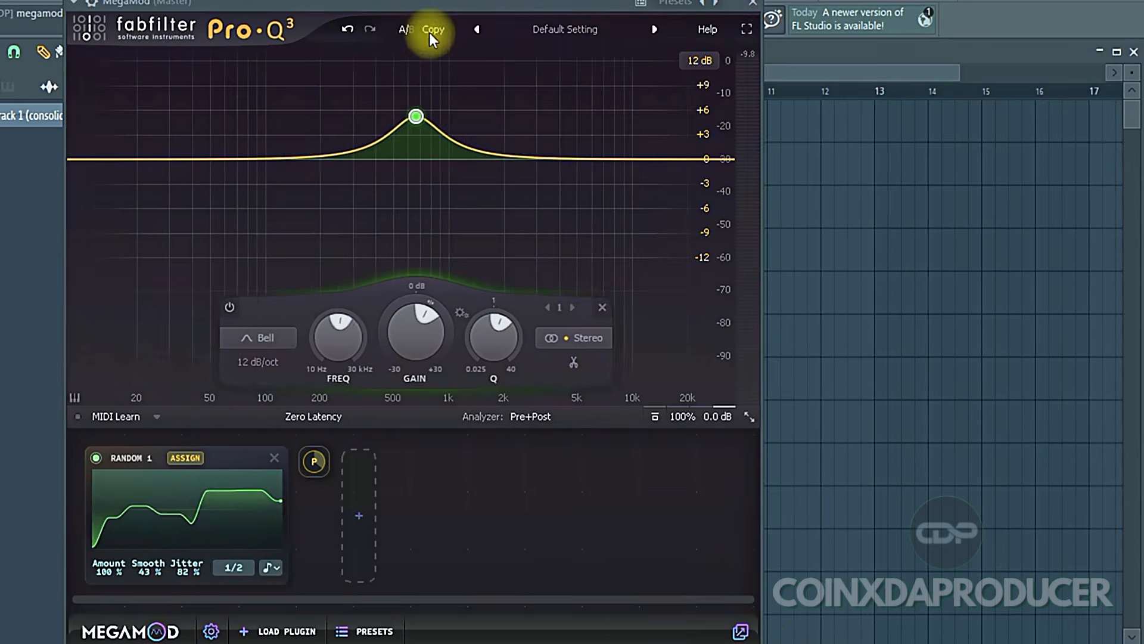
- Play the track and raise the modulated band's gain to about +19.5 dB while listening
key("space")
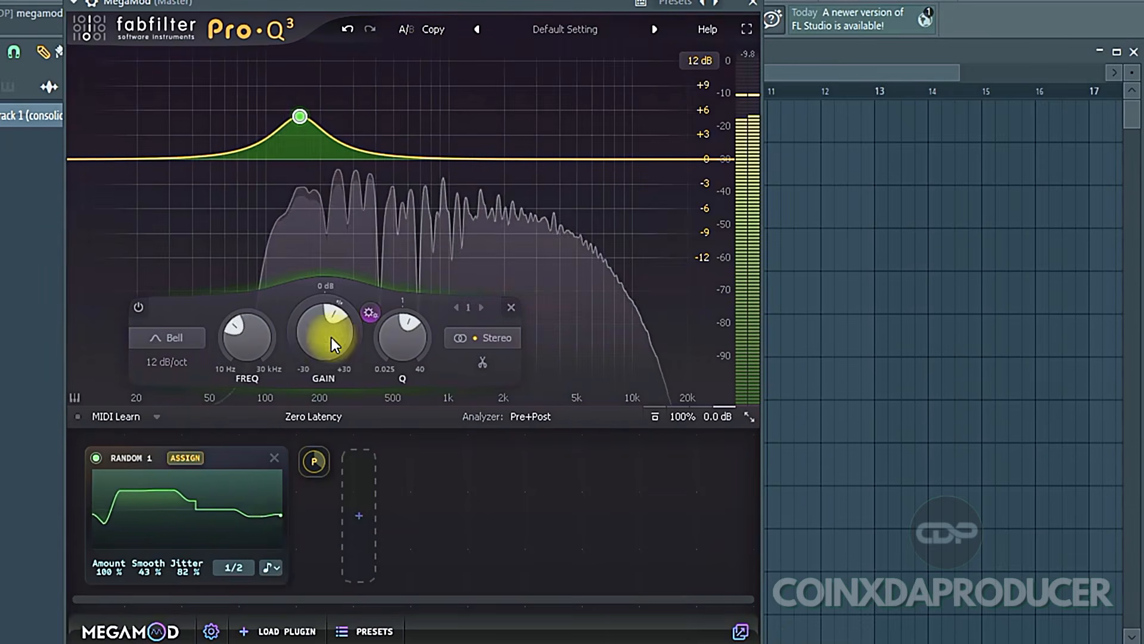
left_click_drag(322, 299, 305, 337)
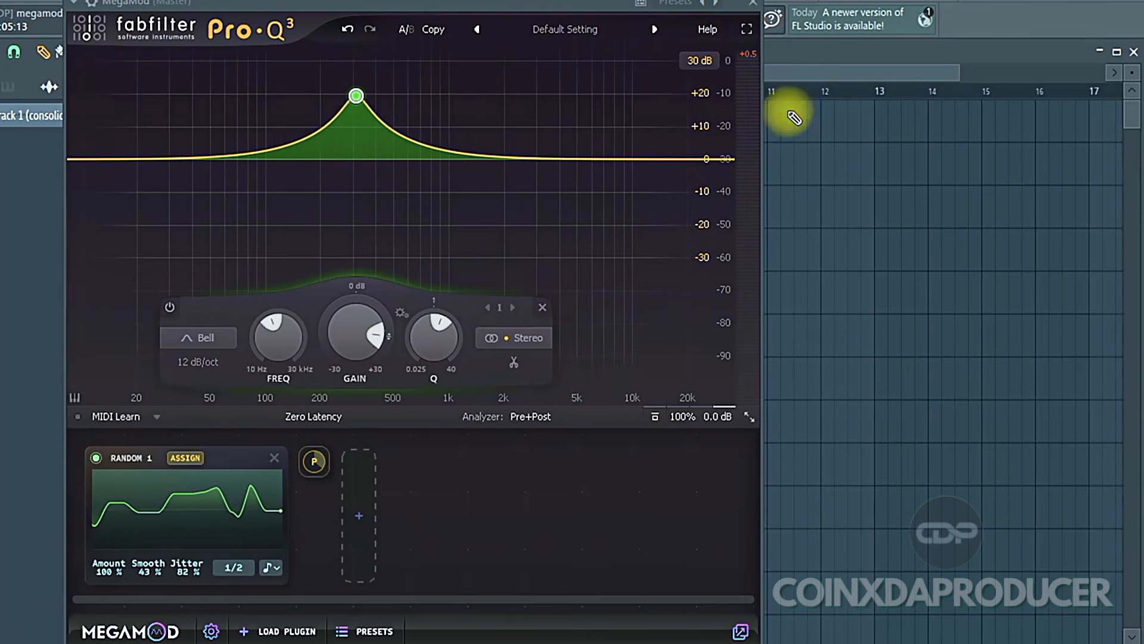
- Move the MegaMod window off the main toolbar, add the Multilink to controllers control beside the pattern selector, and finish editing the toolbar
left_click_drag(547, 6, 480, 143)
mouse_move(345, 181)
mouse_move(192, 481)
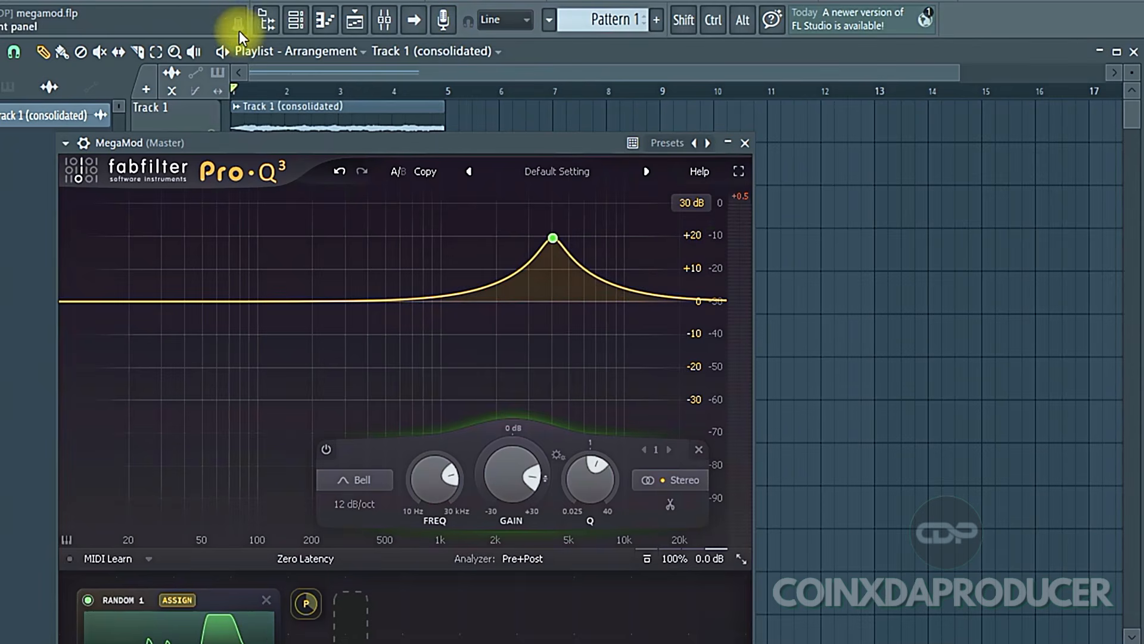
left_click_drag(952, 39, 950, 64)
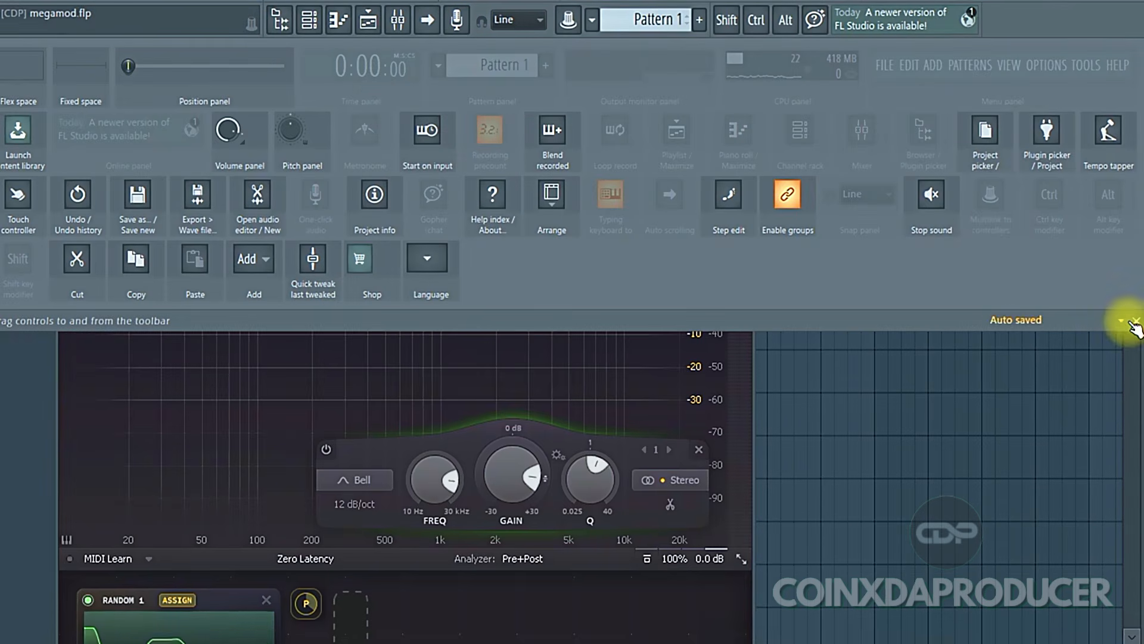
left_click(1136, 321)
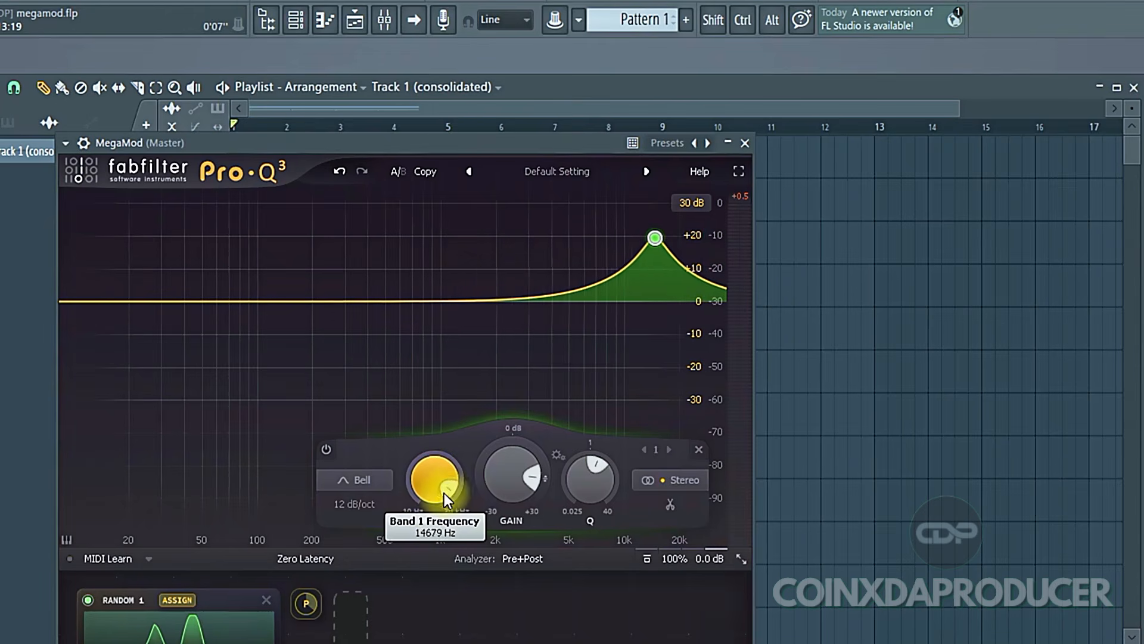
- View the multilink automation options for the last tweaked parameter, dismiss them, and move the MegaMod window back up
right_click(549, 19)
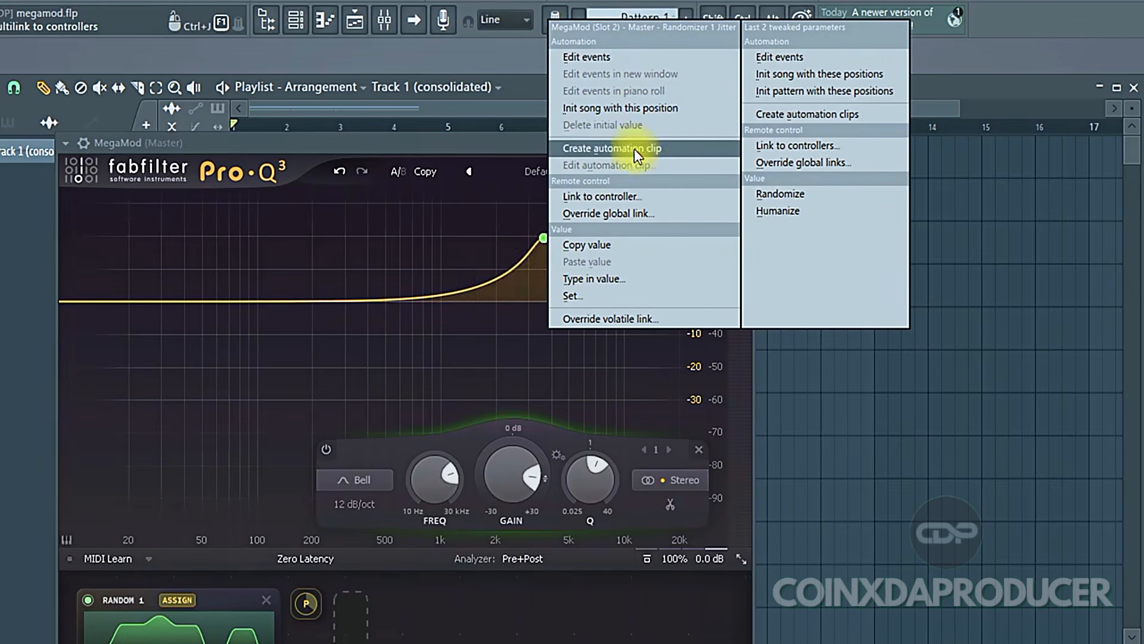
left_click(454, 149)
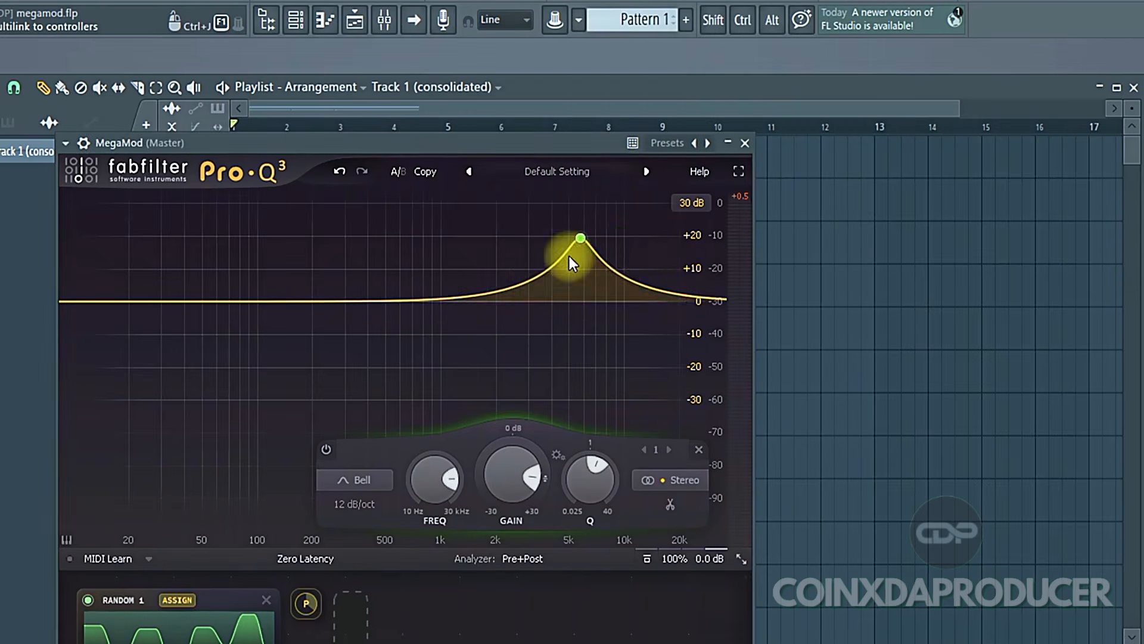
left_click(376, 147)
left_click_drag(375, 146, 393, 10)
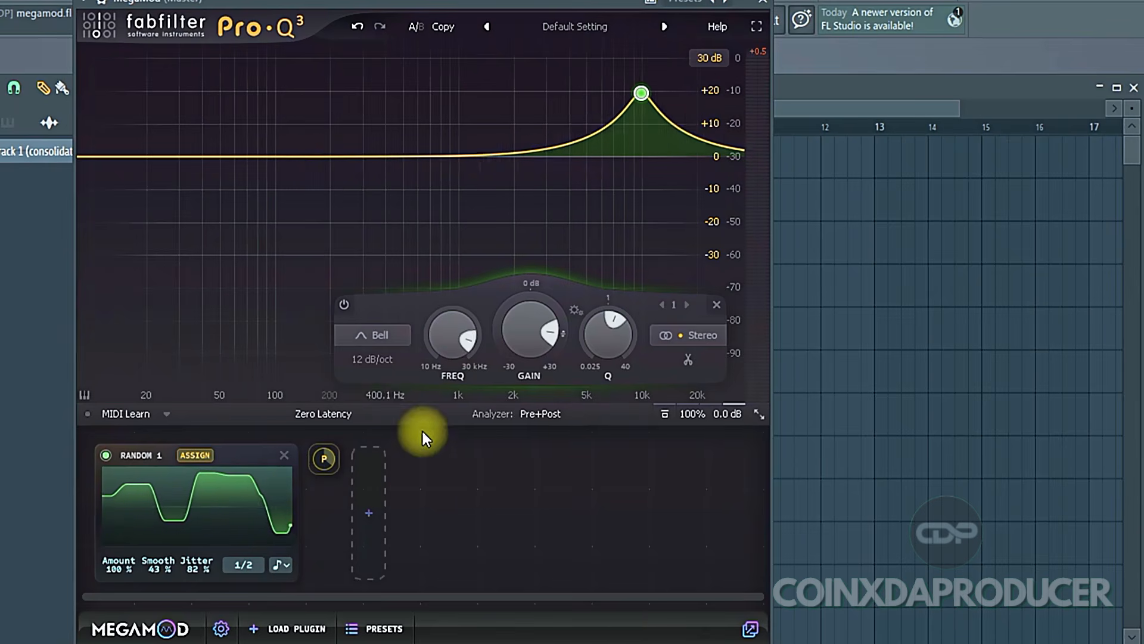
- Add a second Randomizer modulator and show MegaMod's plugin wrapper options
left_click(374, 519)
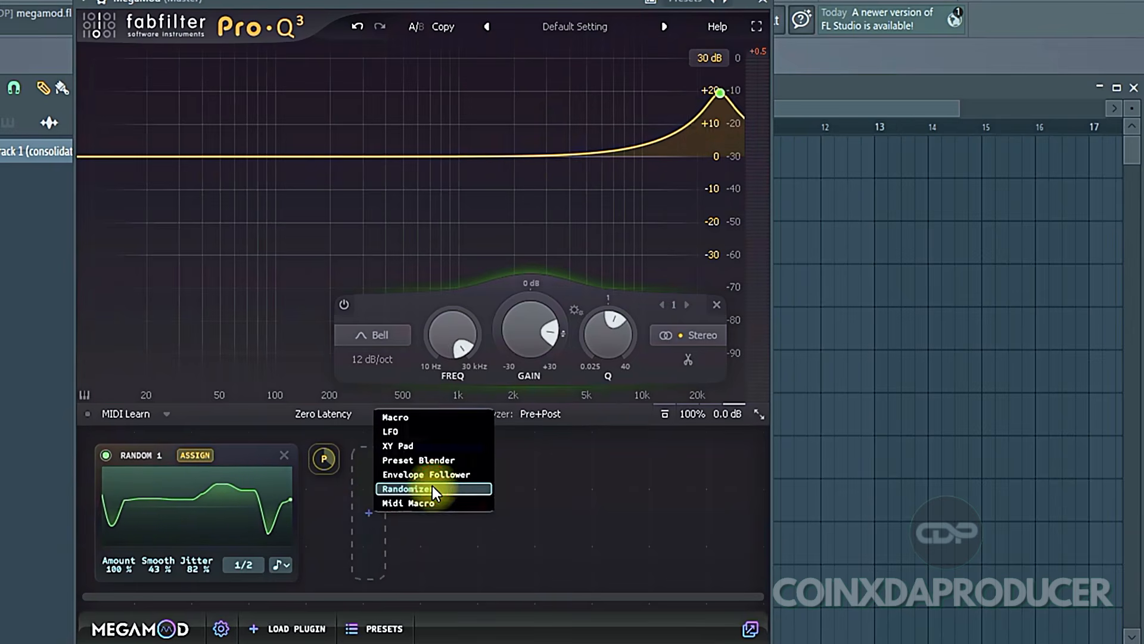
left_click(435, 489)
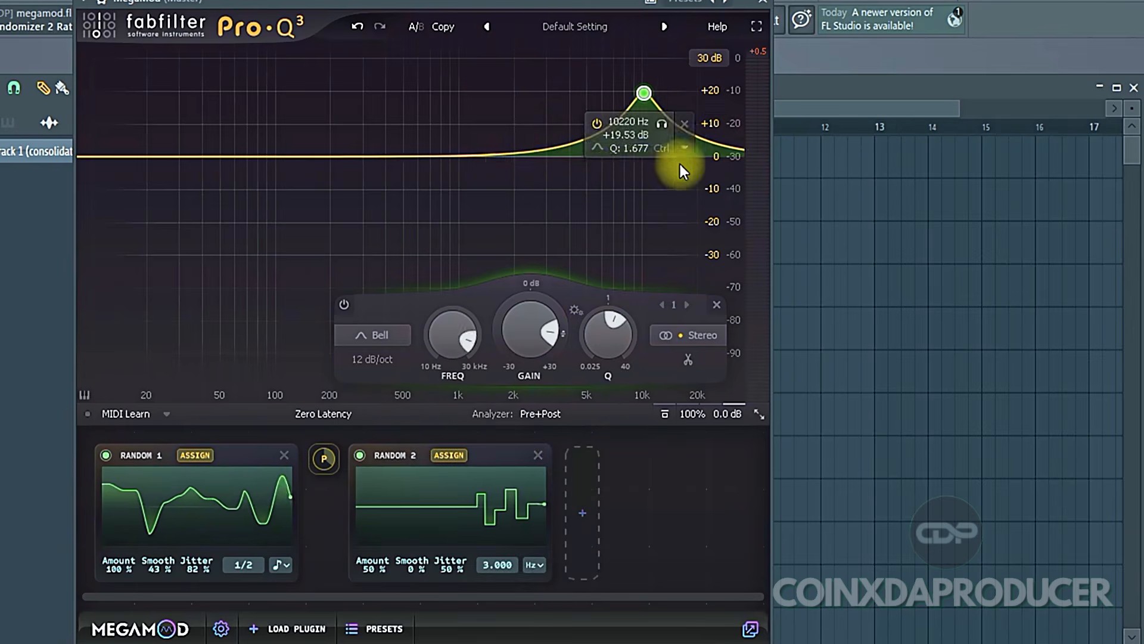
left_click(103, 2)
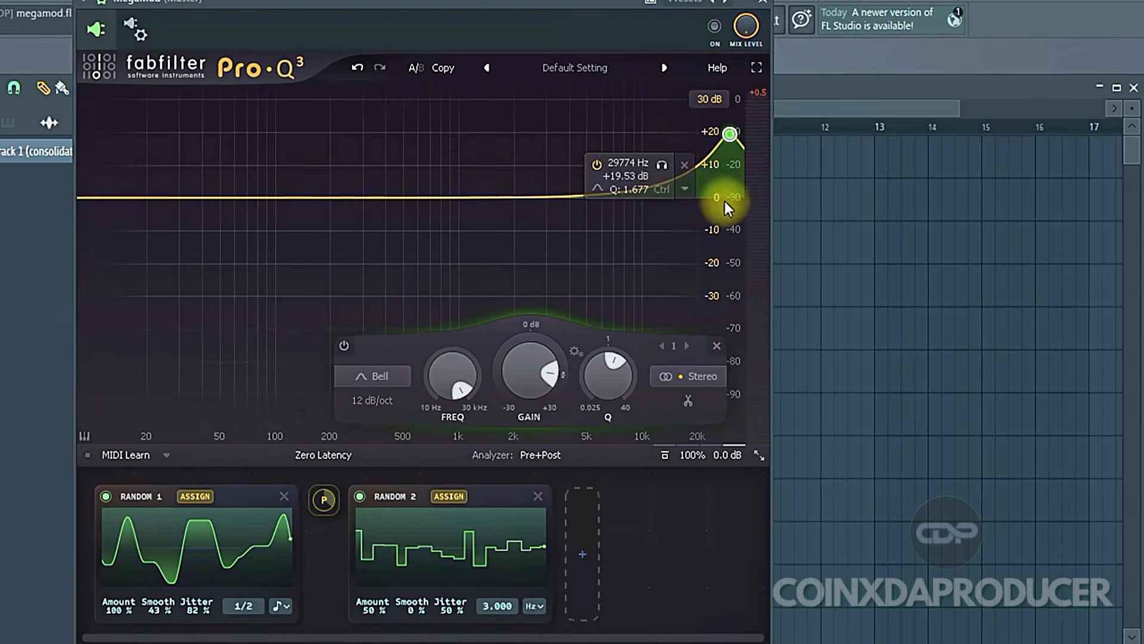
- Move the bell band to about 1246 Hz at +20.6 dB and add a high-cut band at about 9885 Hz
left_click_drag(733, 134, 481, 131)
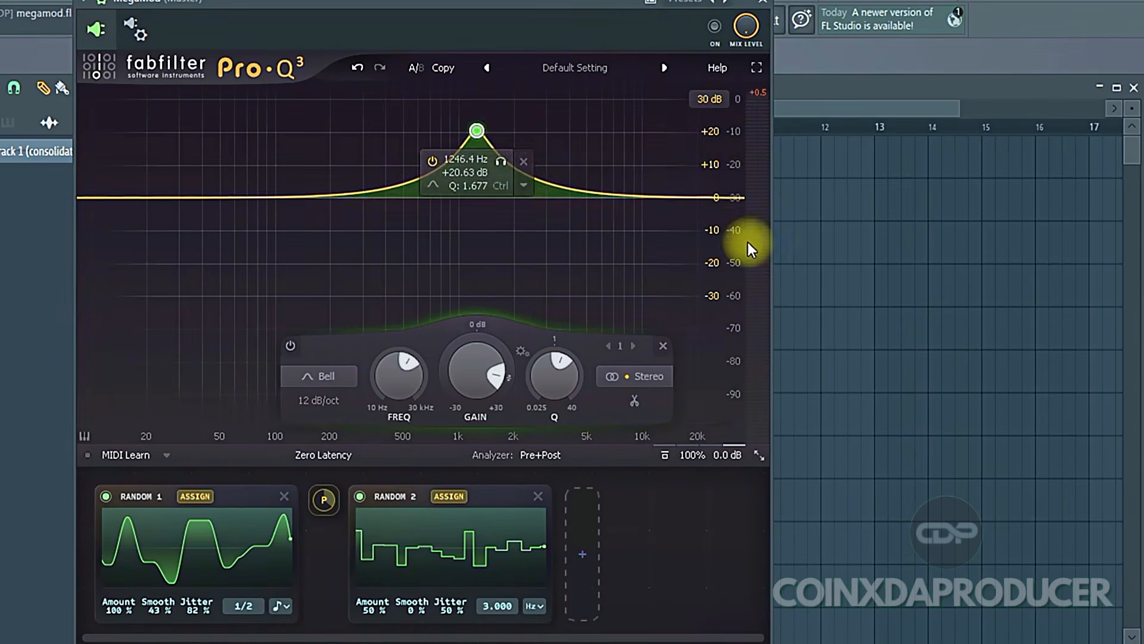
left_click_drag(727, 196, 641, 188)
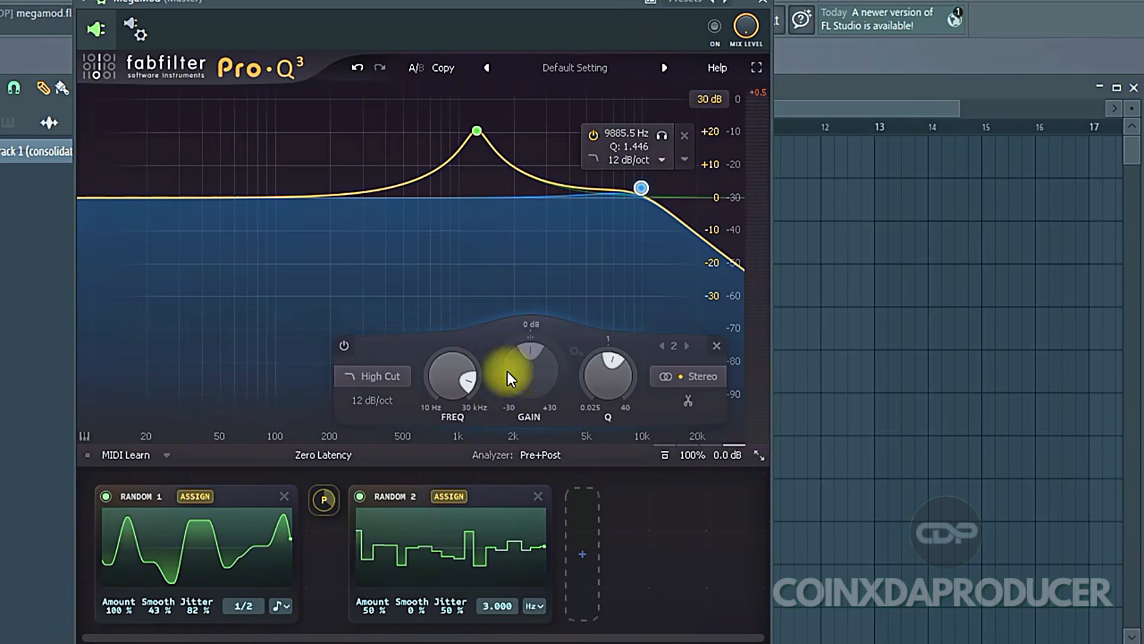
- Steepen the high-cut slope through 18 and 48 to 96 dB/oct and shift its cutoff to about 9139 Hz
left_click(377, 399)
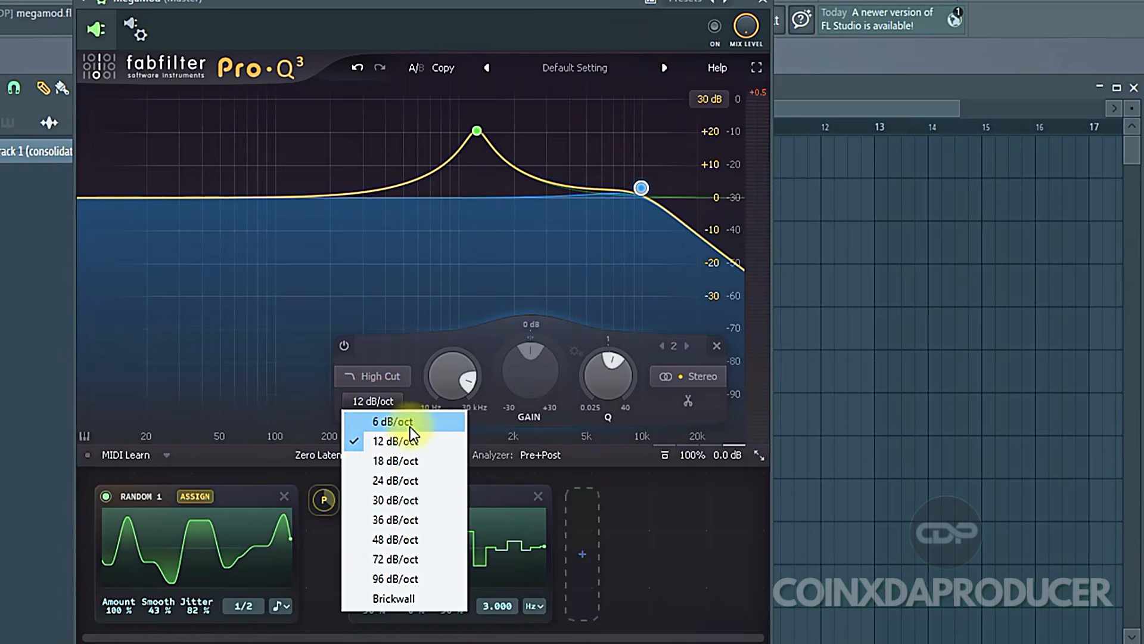
left_click(409, 460)
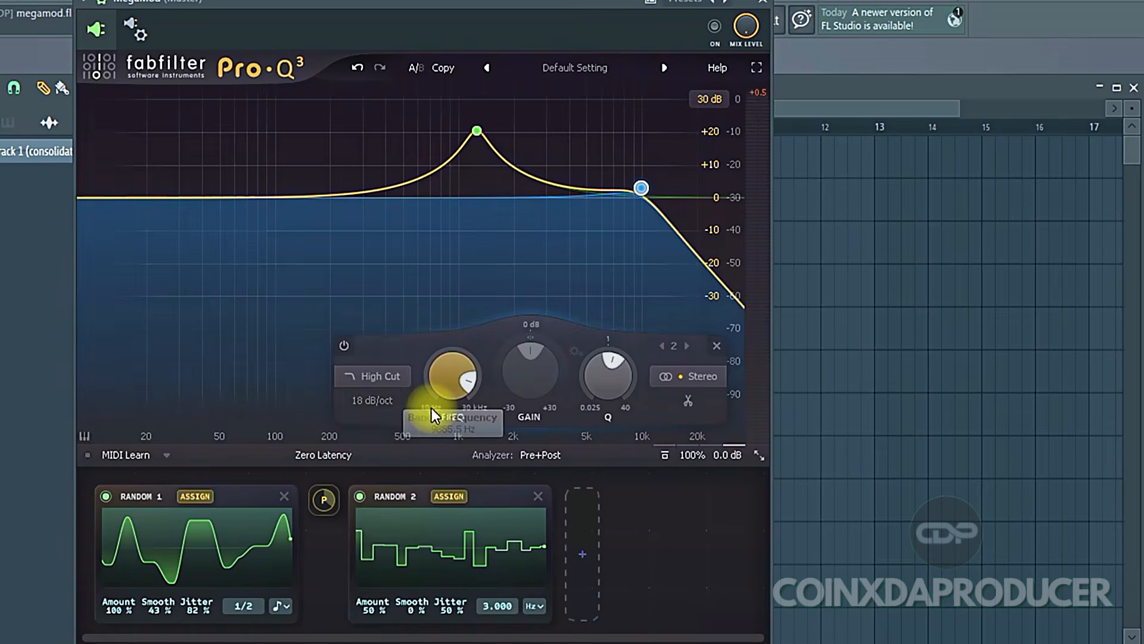
left_click(381, 401)
left_click(386, 540)
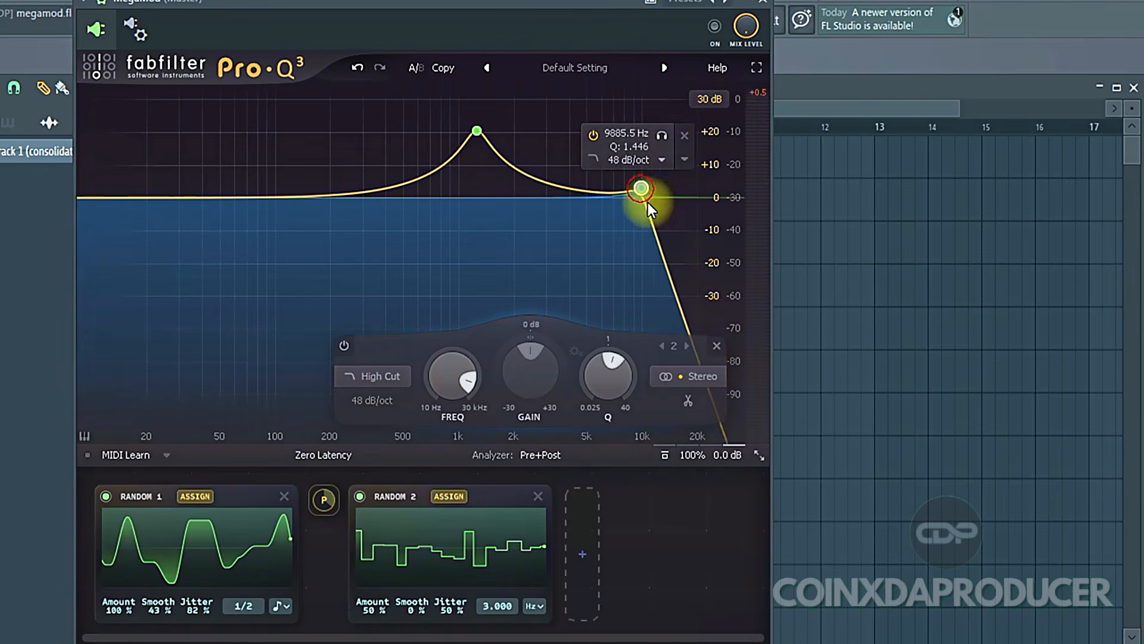
left_click_drag(648, 202, 610, 205)
left_click_drag(622, 203, 636, 201)
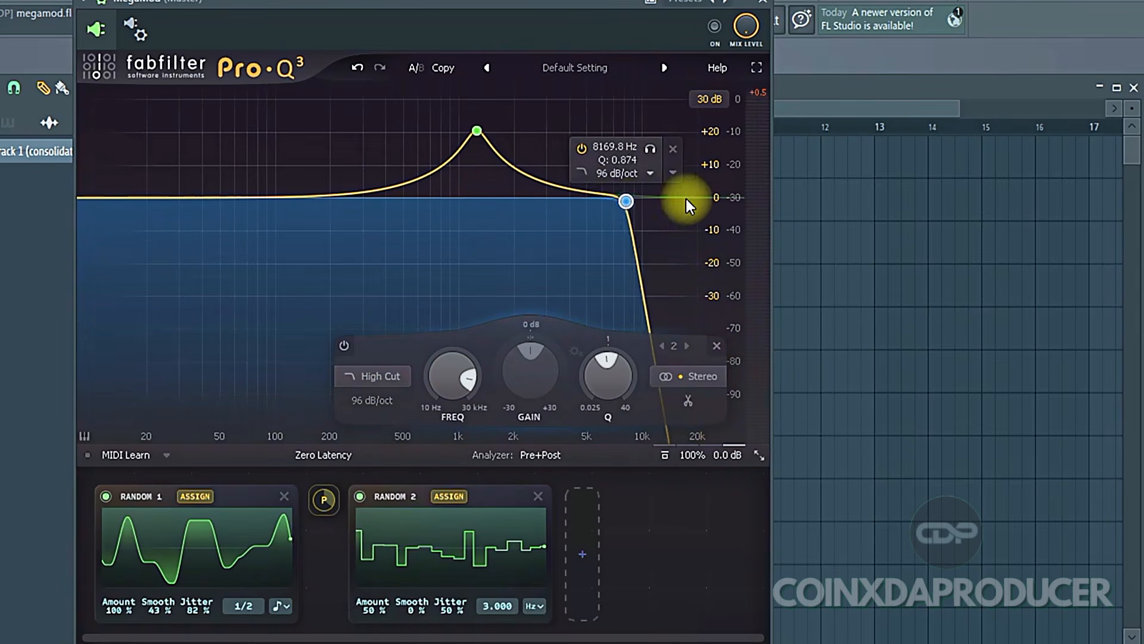
- Lower the high cut's frequency to about 4612 Hz and assign it to Random 2 with a modulation amount of +26.40
left_click_drag(618, 369, 620, 365)
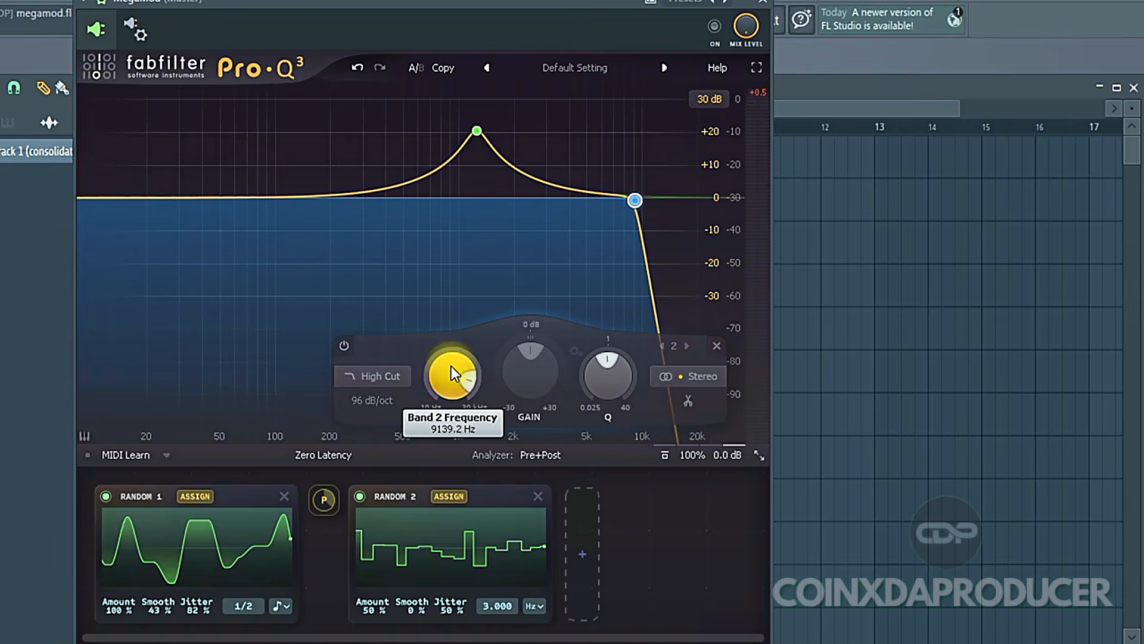
scroll(450, 370, "up", 2)
left_click_drag(445, 373, 452, 360)
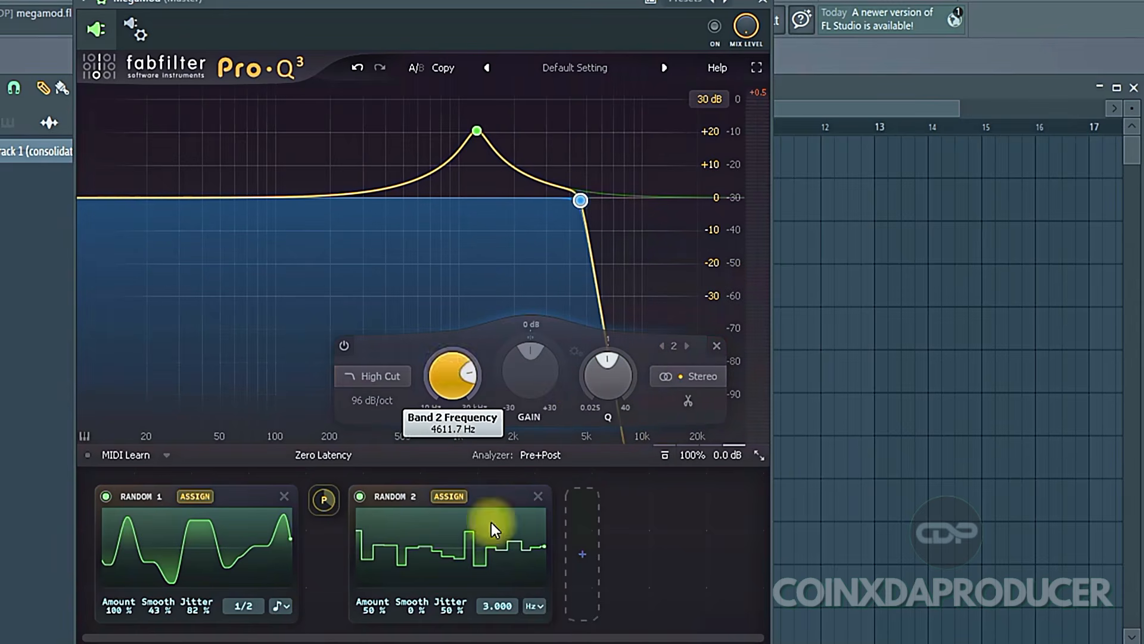
left_click(448, 498)
left_click(447, 368)
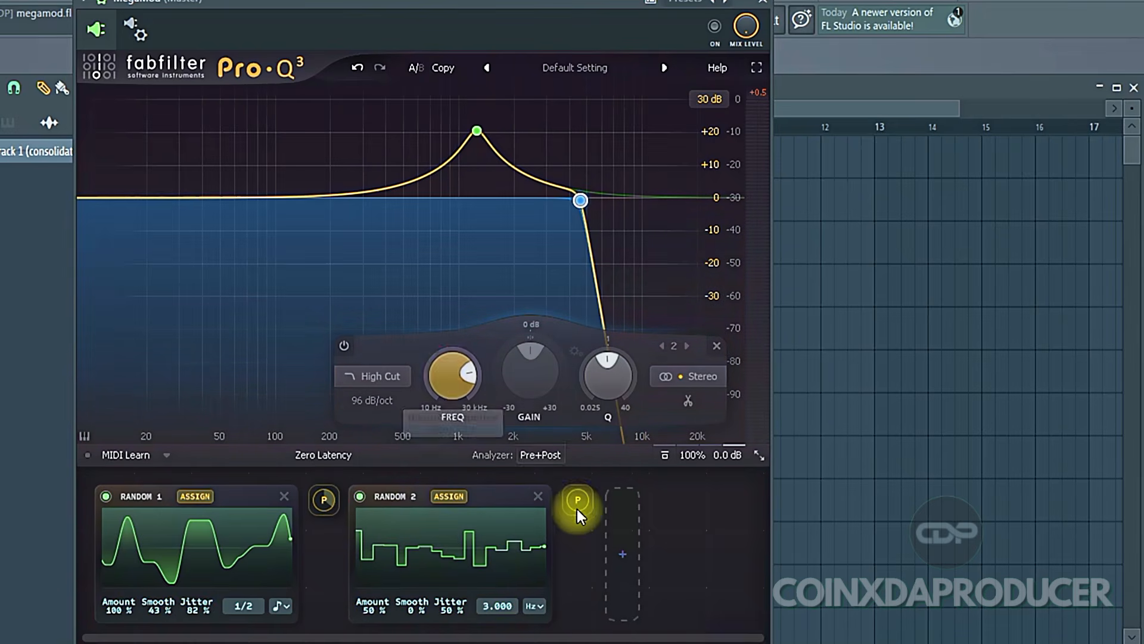
left_click_drag(577, 505, 568, 479)
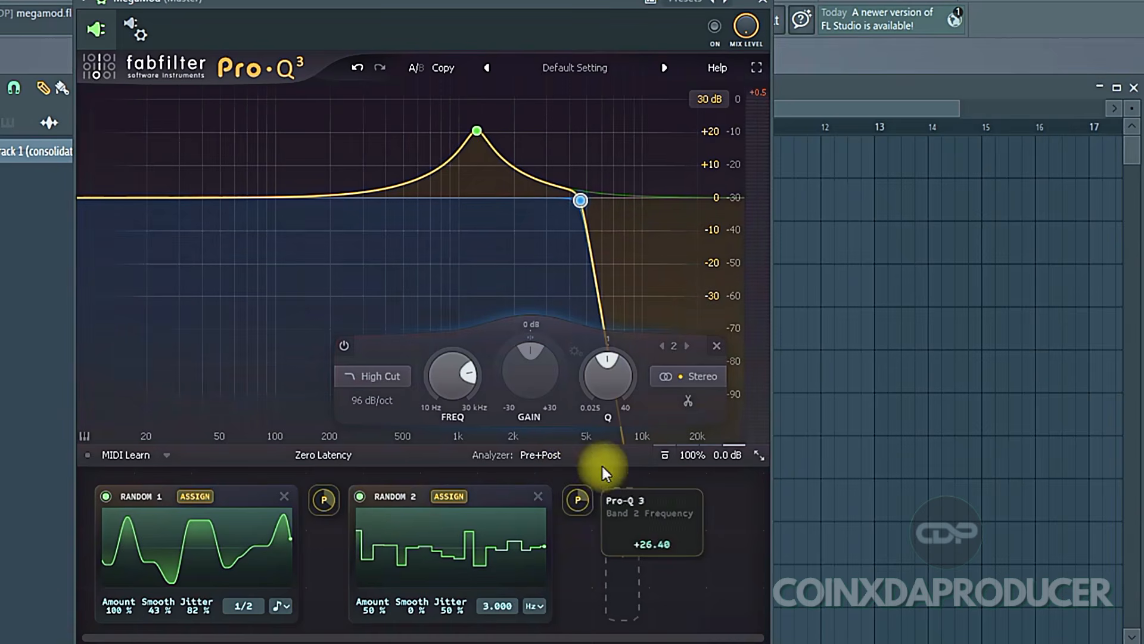
- Enable MegaMod and set Random 2's amount to 100 %, smooth to 68 % and jitter to 88 %
left_click_drag(435, 5, 413, 0)
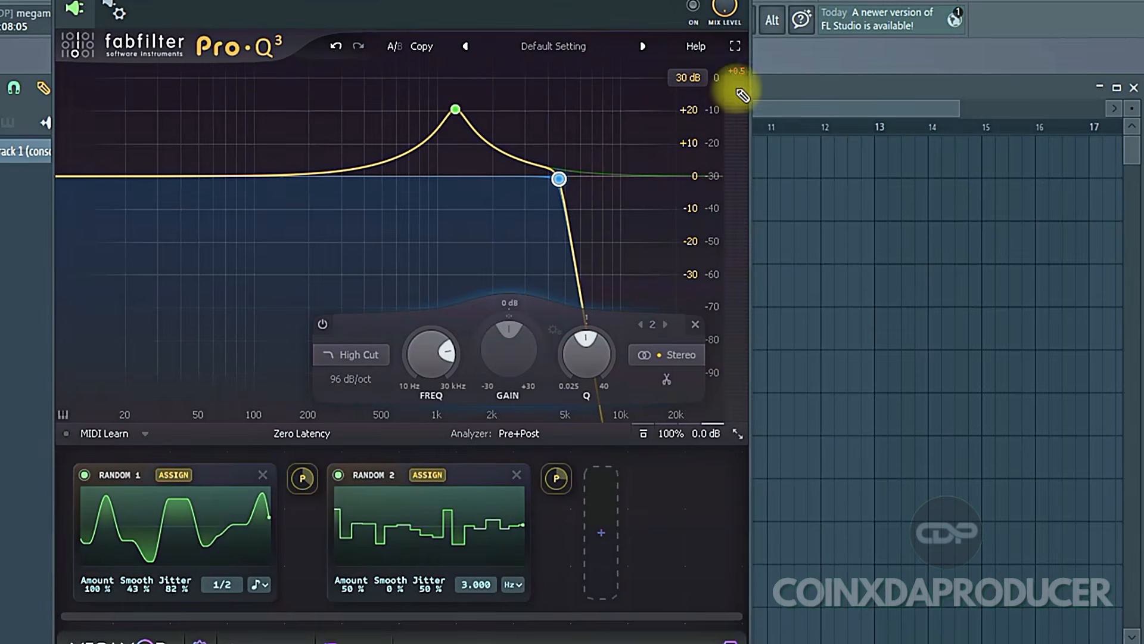
left_click(693, 6)
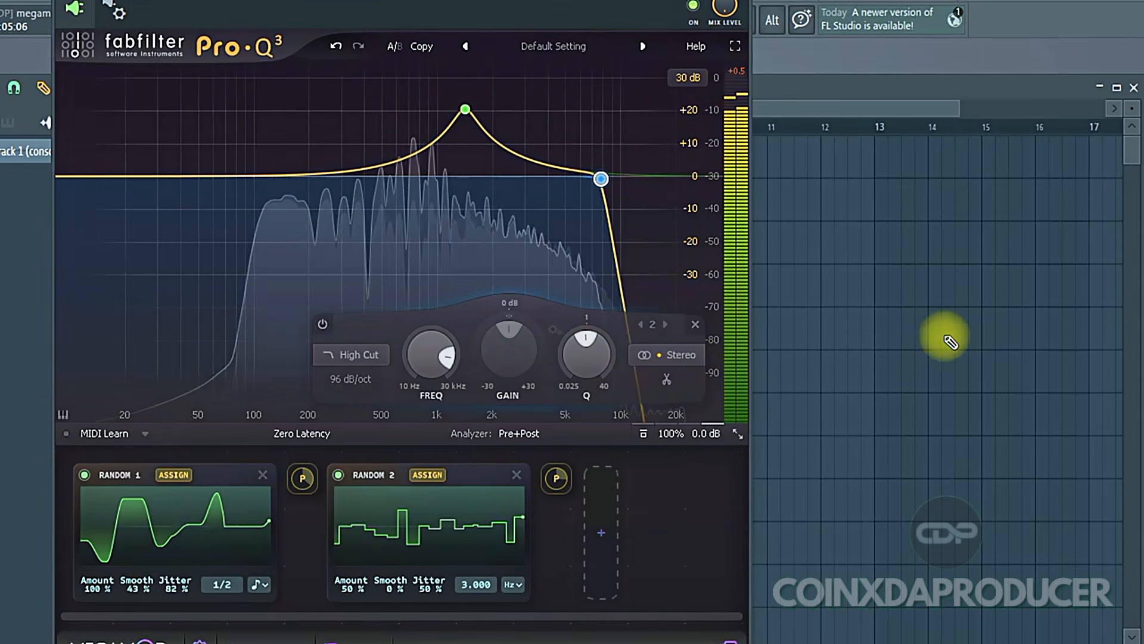
left_click_drag(359, 584, 353, 76)
left_click_drag(391, 588, 395, 283)
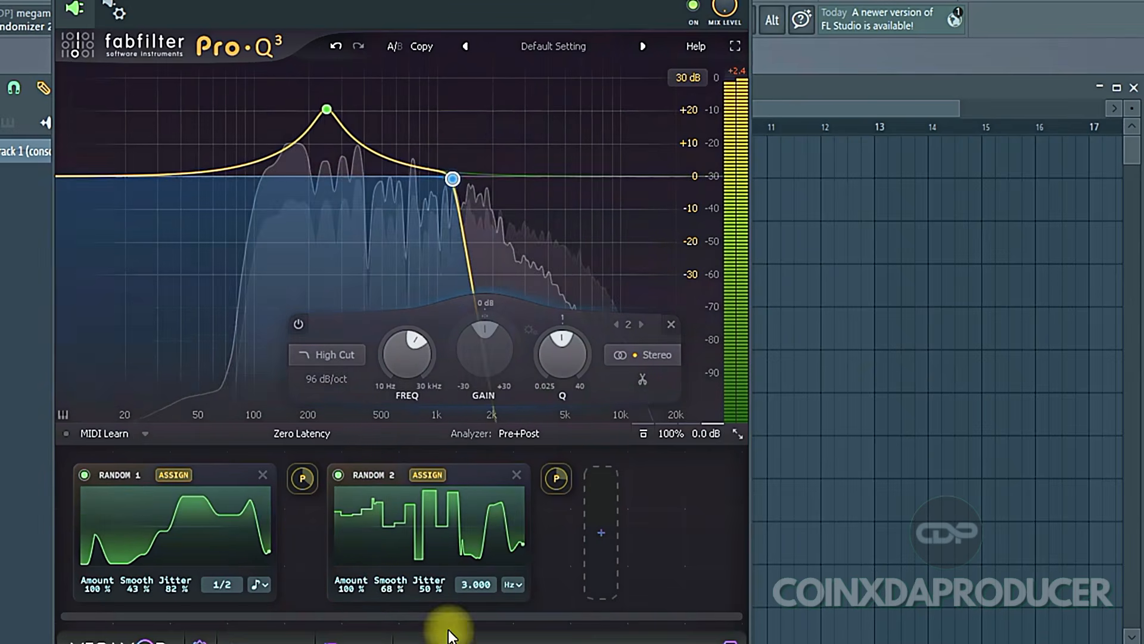
left_click_drag(433, 589, 448, 373)
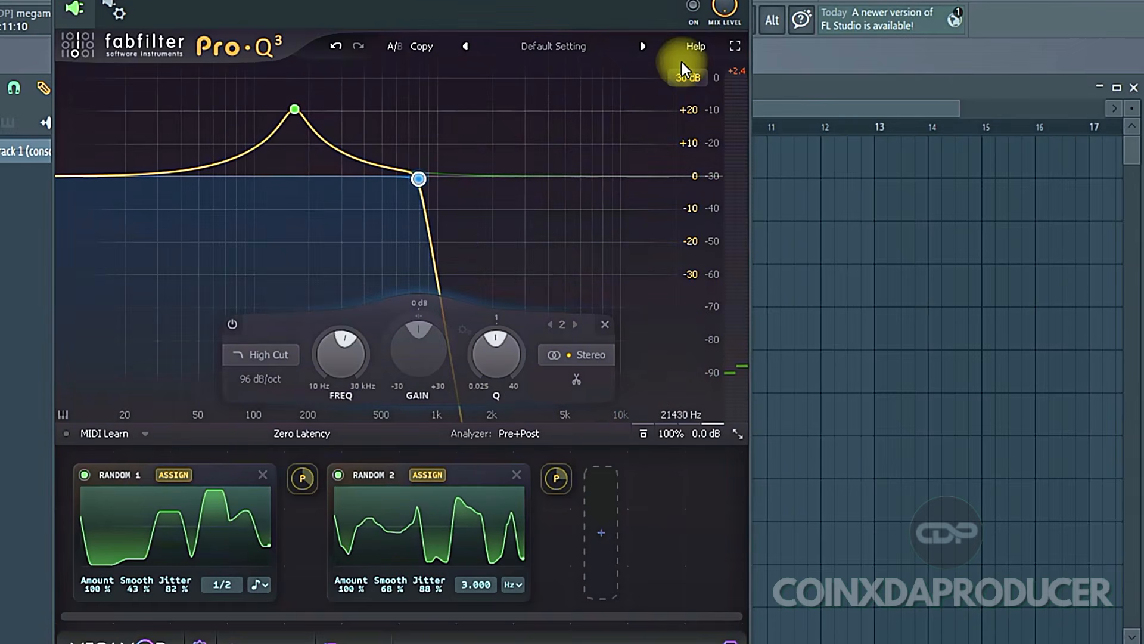
- Add an LFO modulator and, after browsing its wave shapes, set its shape to Triangle
left_click(592, 522)
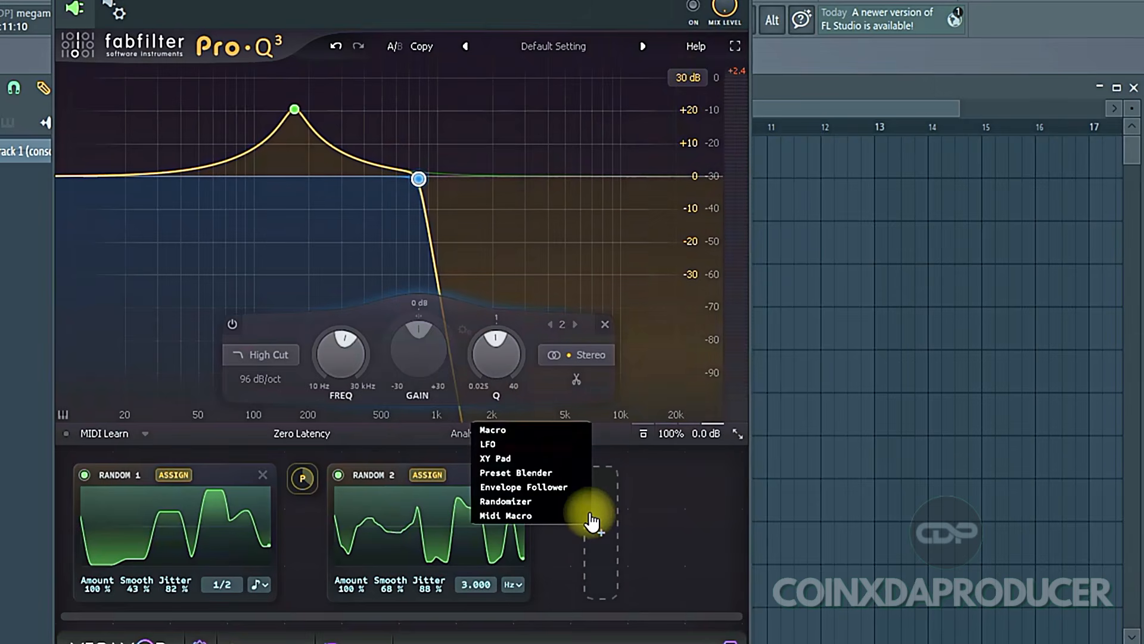
left_click(504, 446)
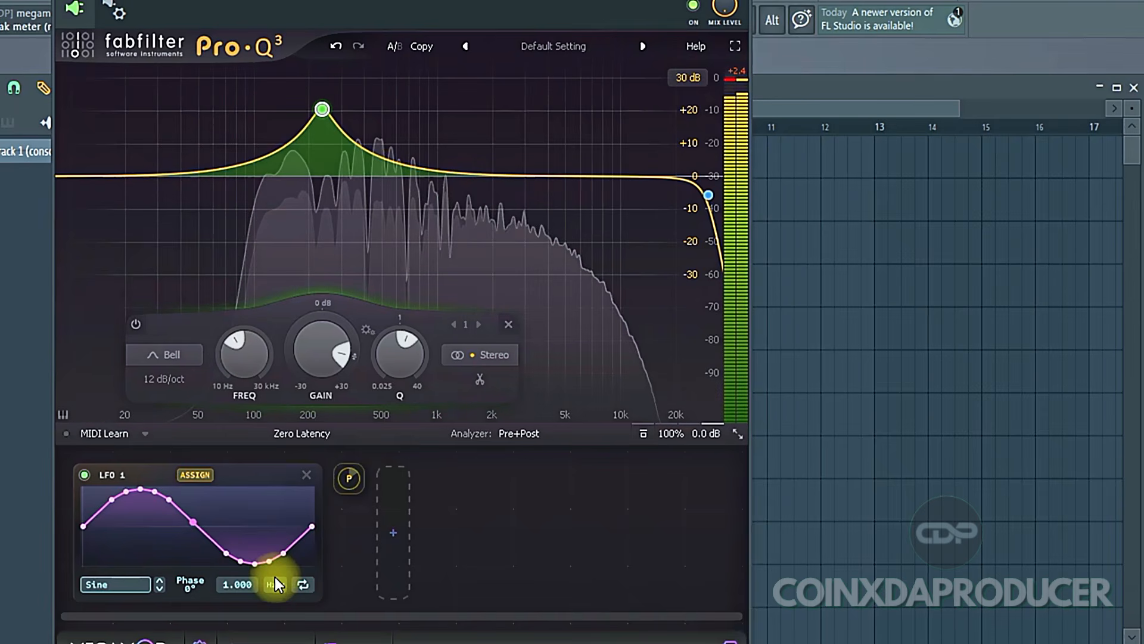
left_click(121, 584)
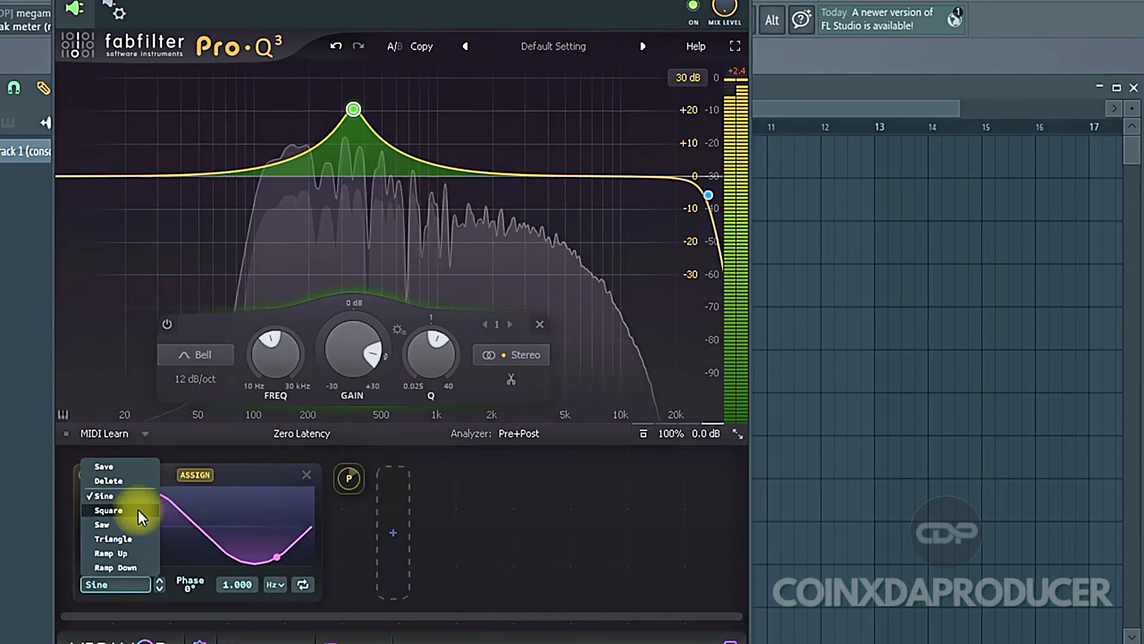
left_click(171, 542)
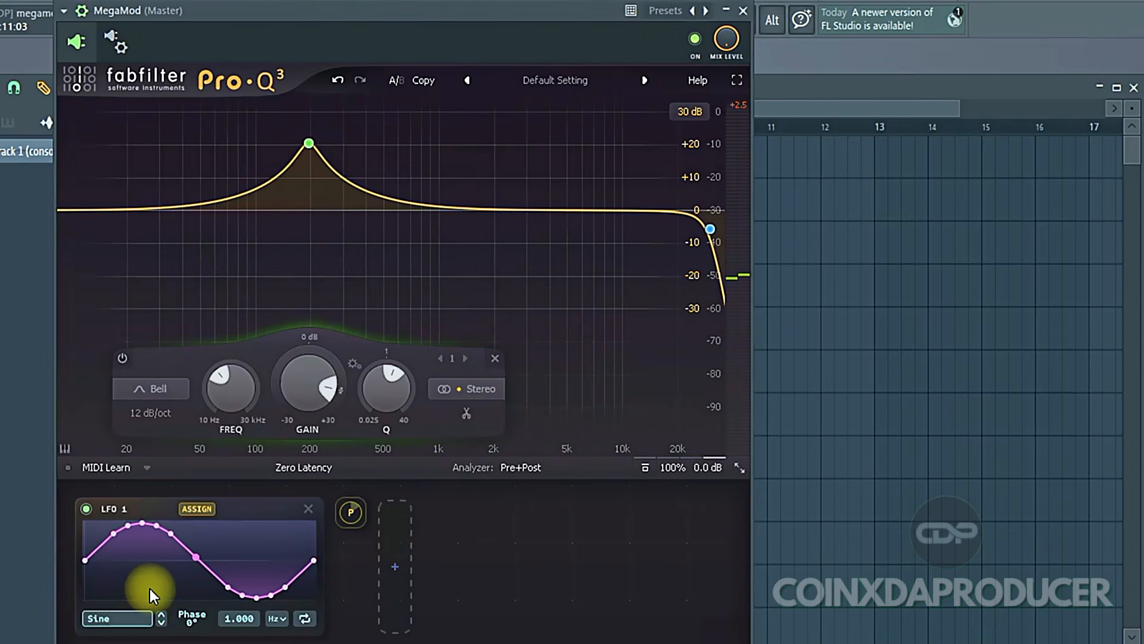
left_click(161, 623)
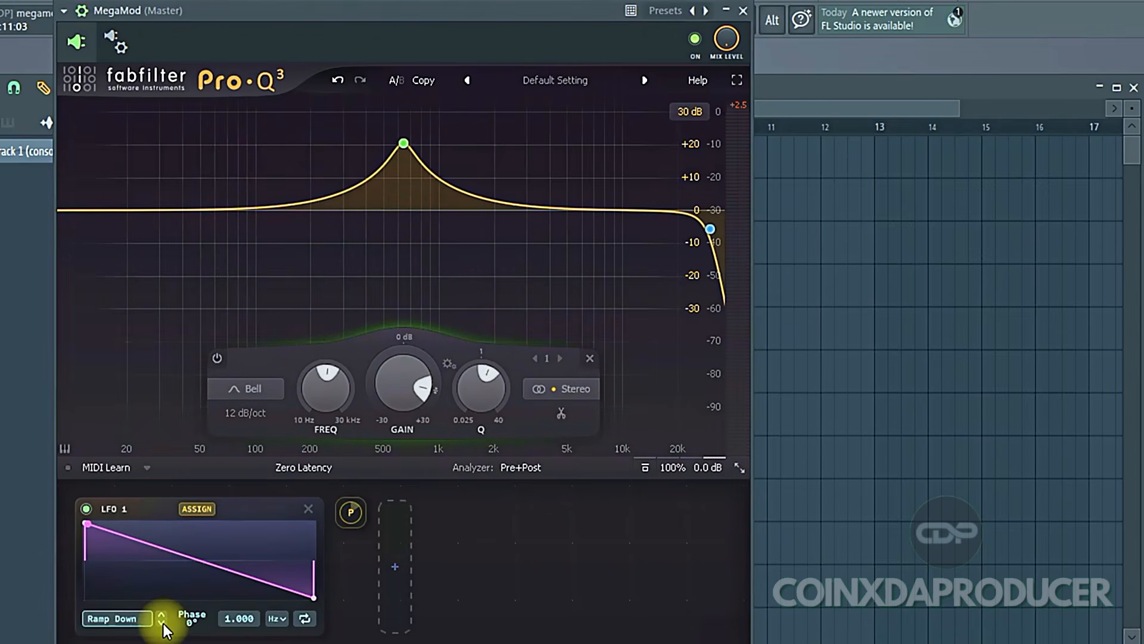
left_click(163, 623)
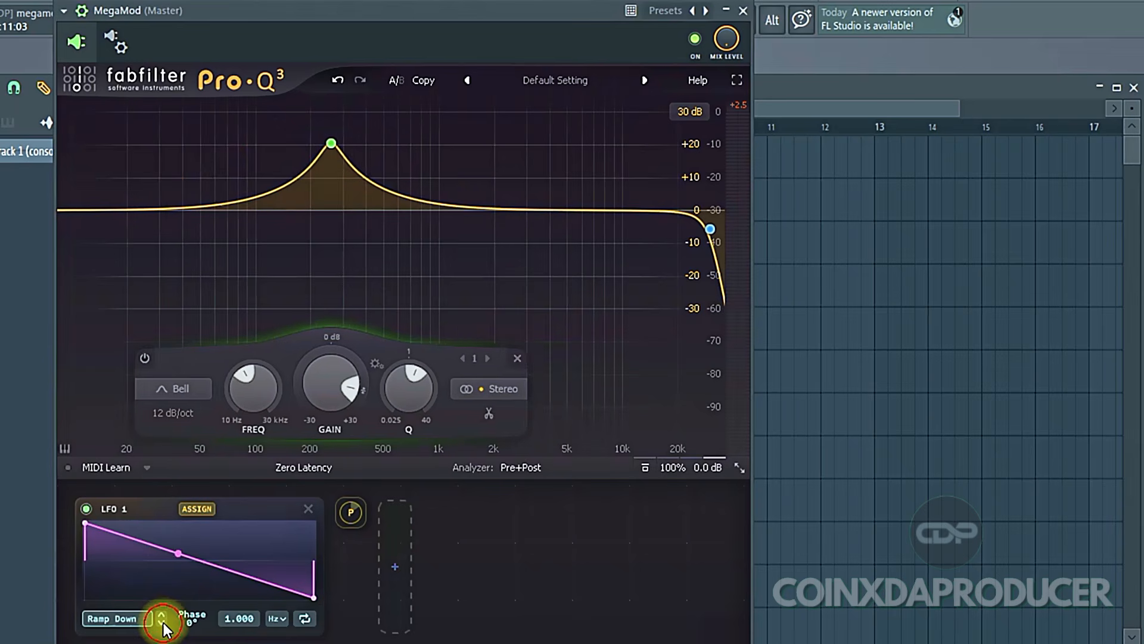
left_click(162, 623)
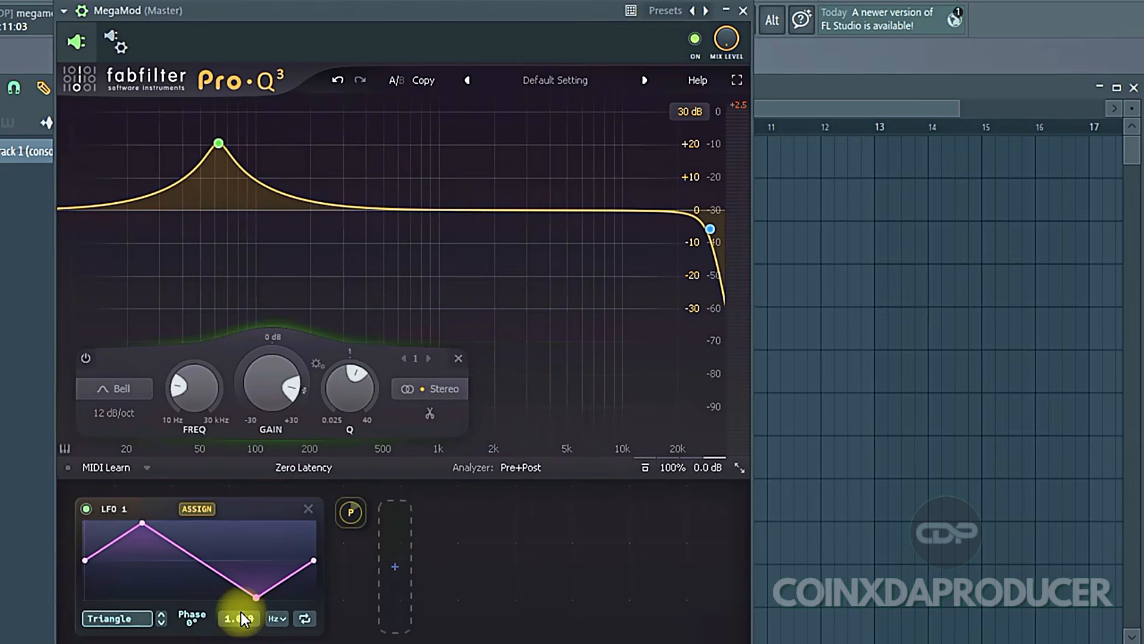
- Review the list of available modulator types, turn MegaMod off, and deselect the bell band
left_click(393, 569)
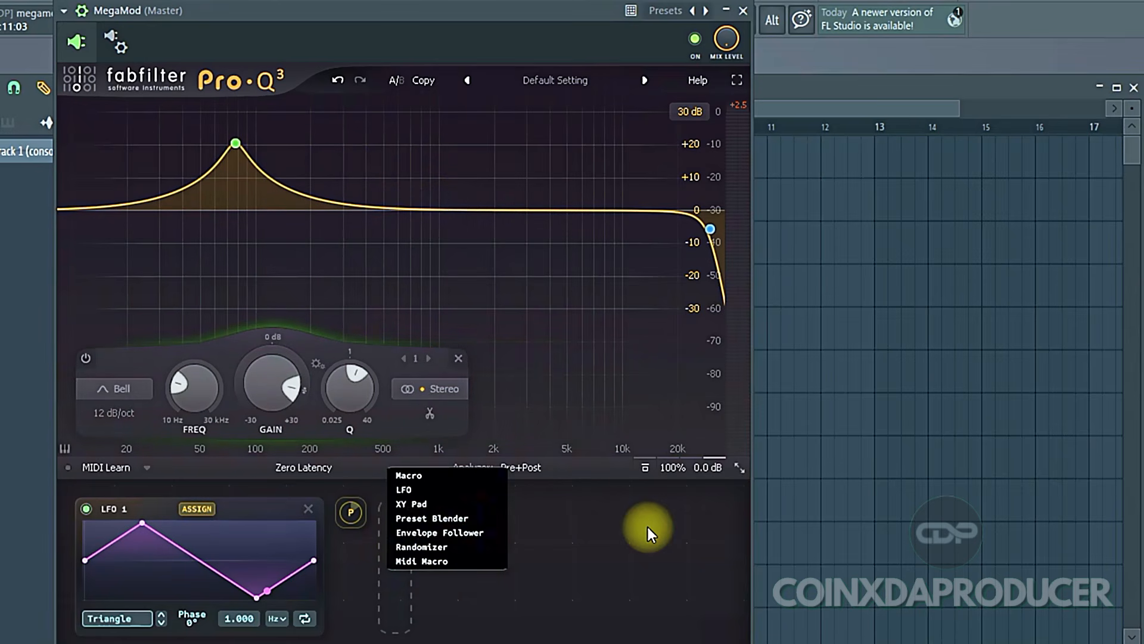
left_click(648, 527)
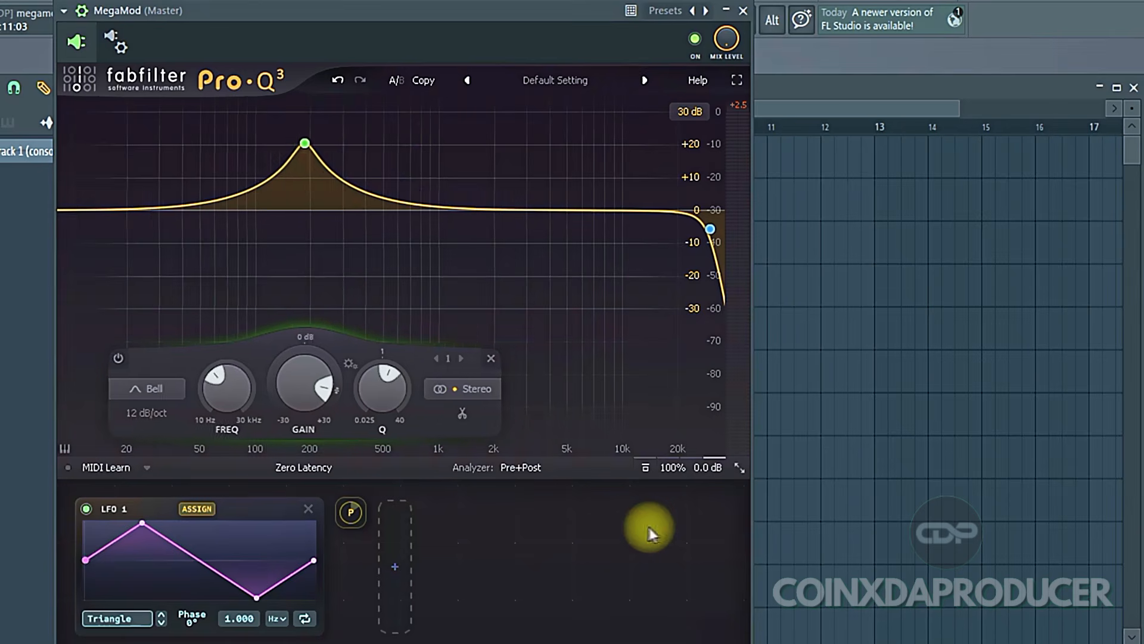
left_click(693, 43)
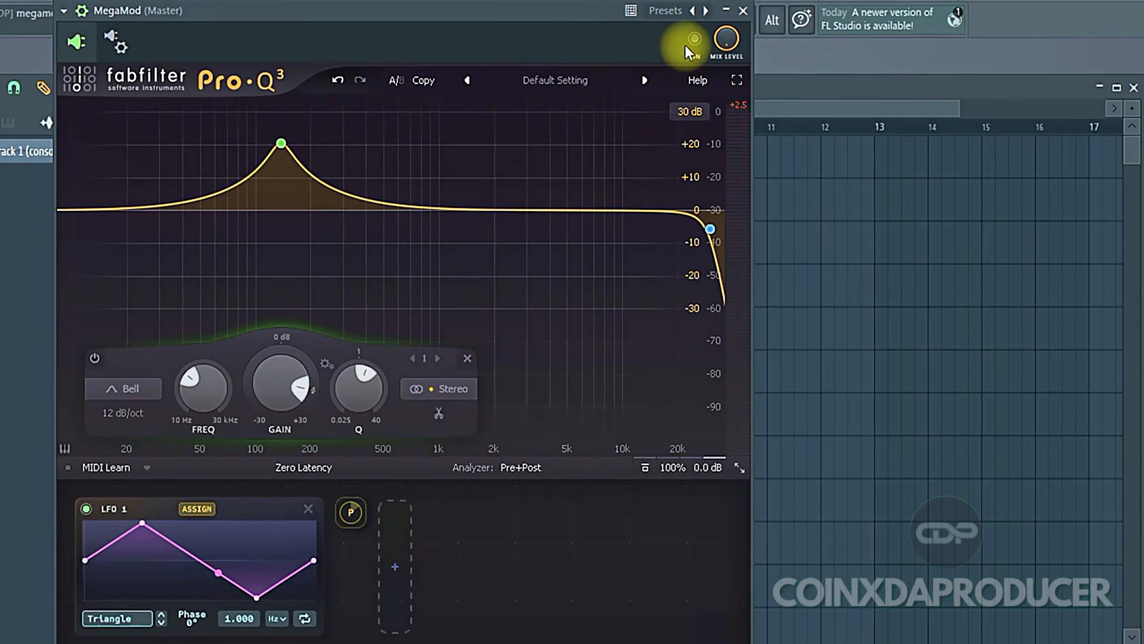
left_click(407, 563)
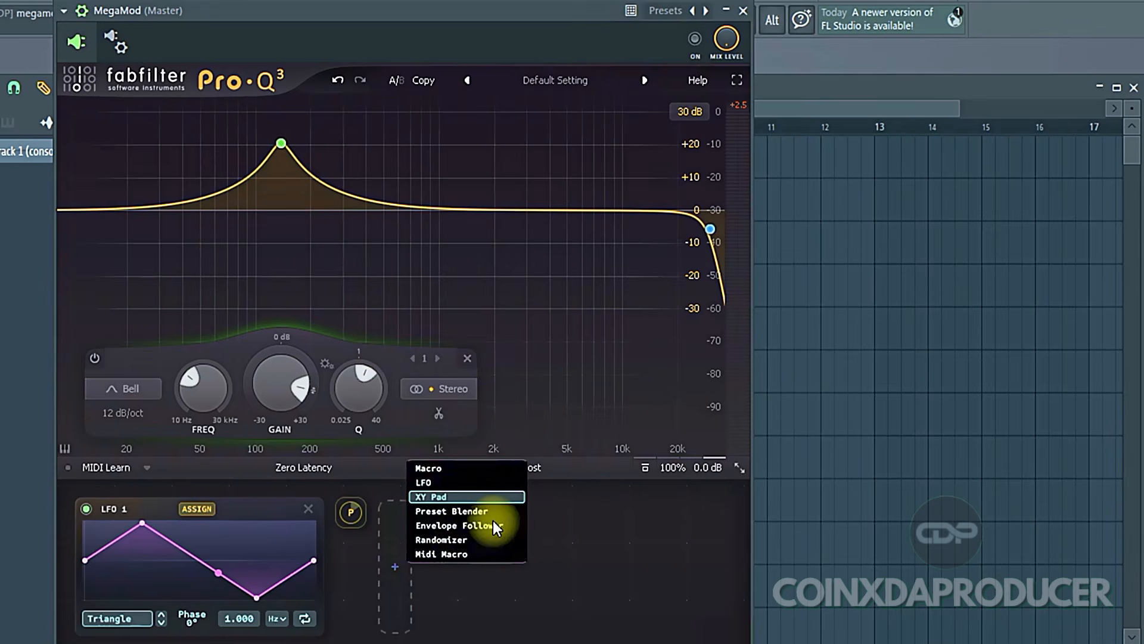
left_click(371, 223)
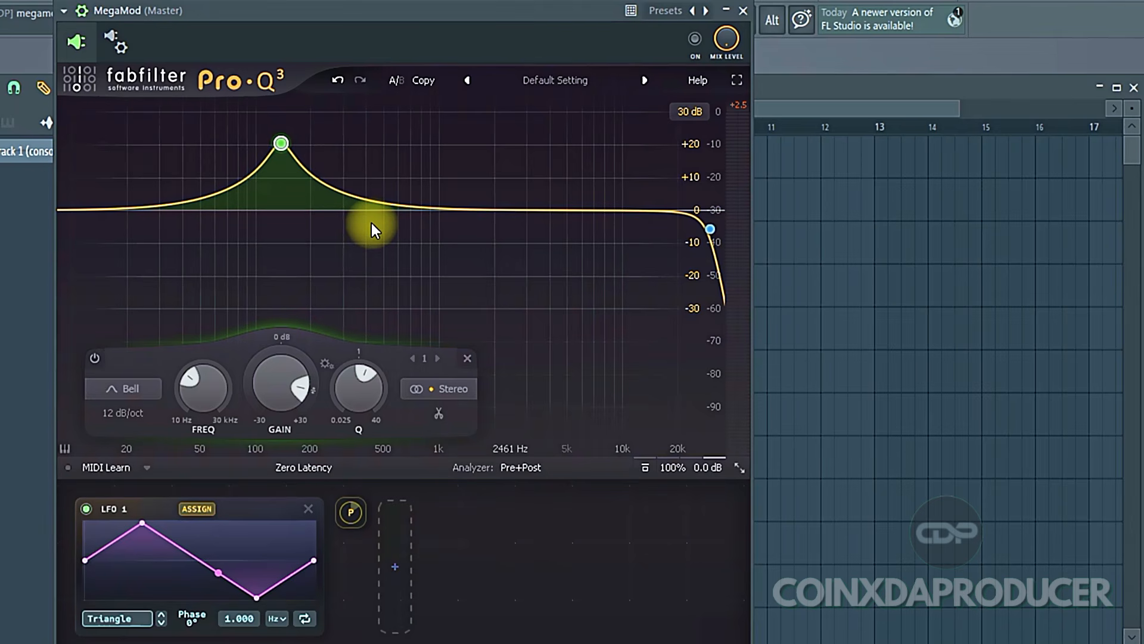
left_click(371, 223)
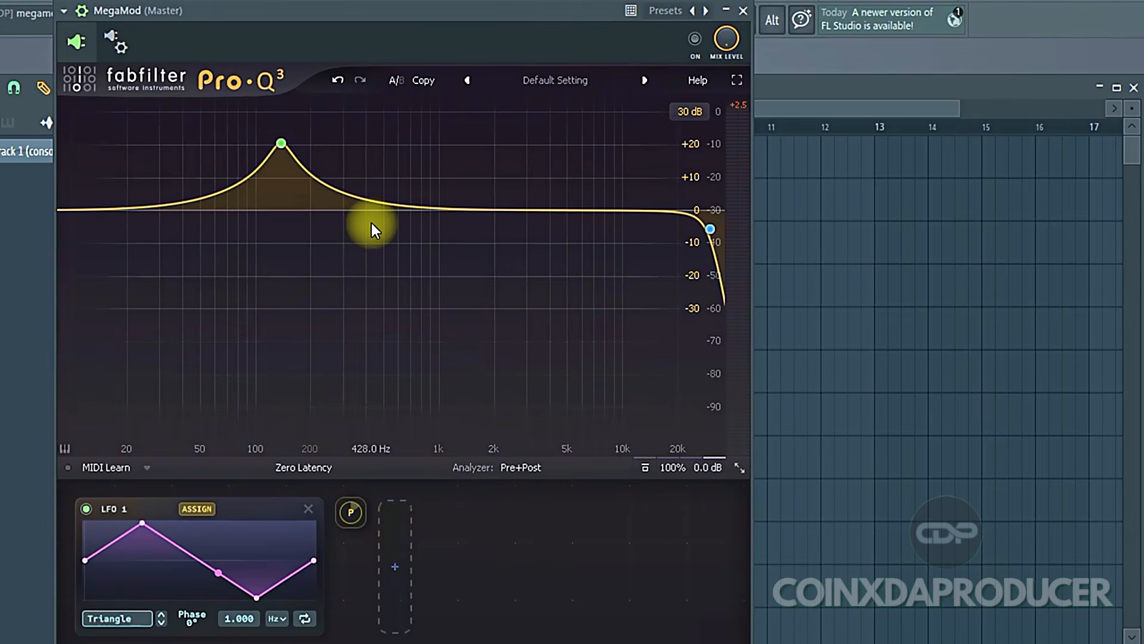